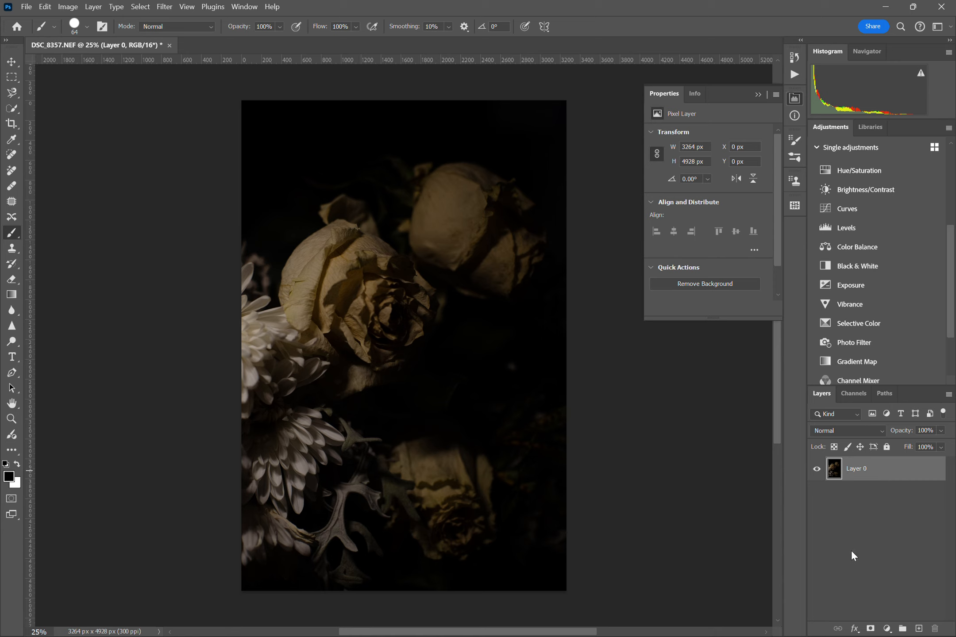
Duplicate the flower photo's Layer 0 and make the duplicate, Layer 1, the active layer
key("ctrl+j")
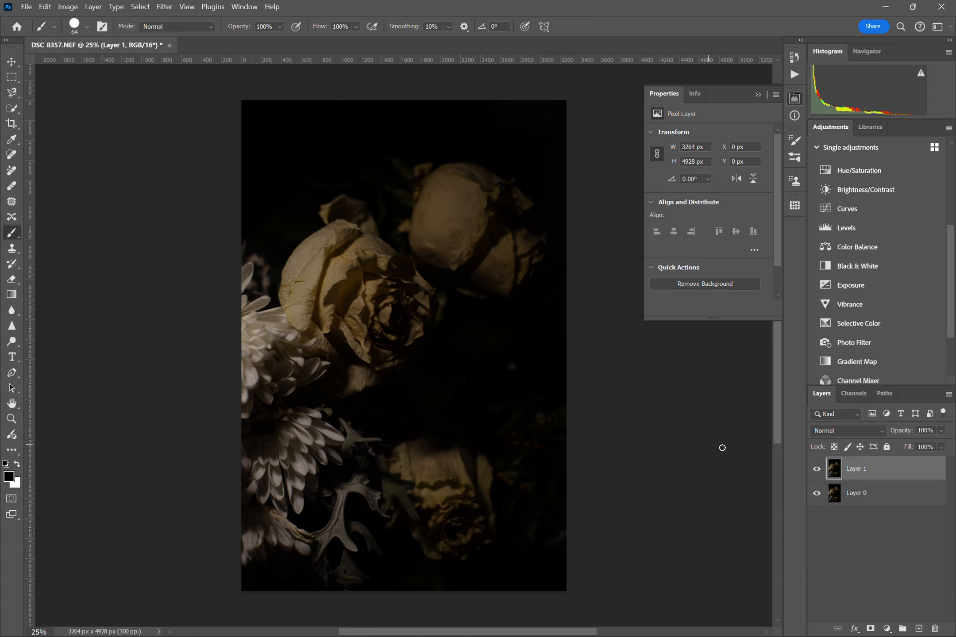
left_click(850, 496)
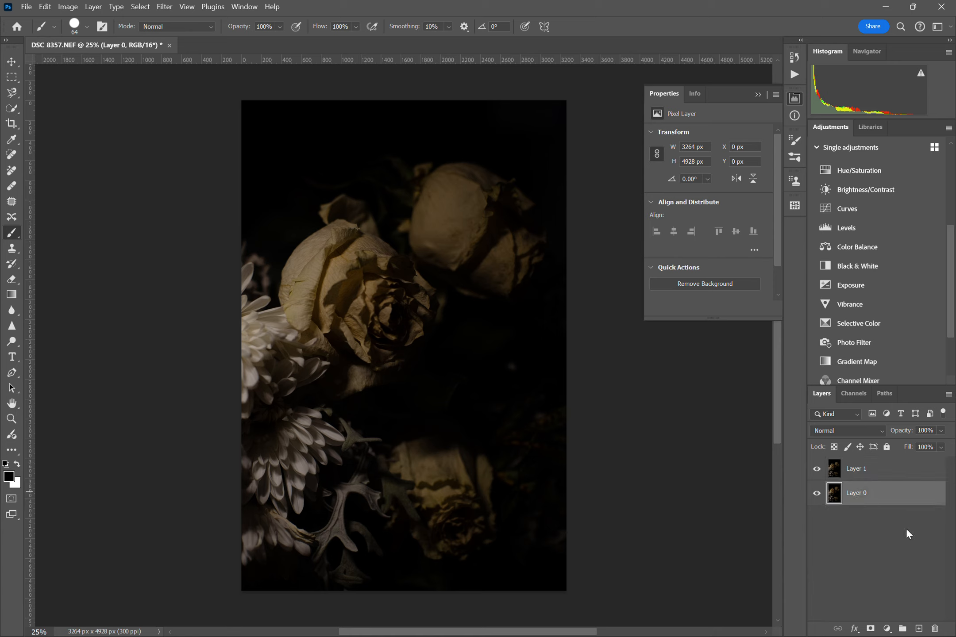
left_click(874, 472)
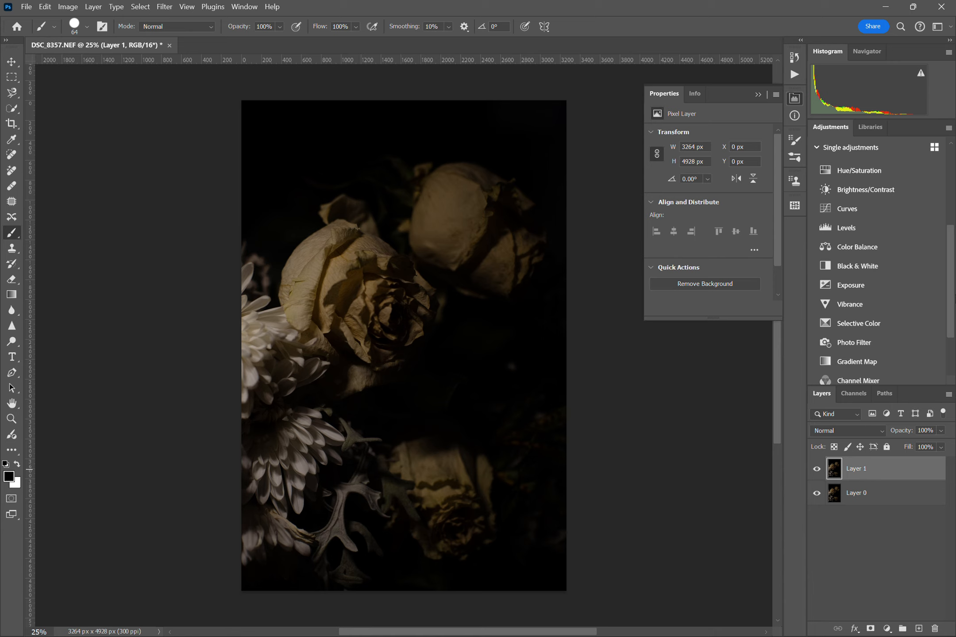
Examine the full set of adjustment presets, from Portraits to Cinematic, and preview the Photo Repair Lighten preset on the photo
scroll(954, 230, "up", 3)
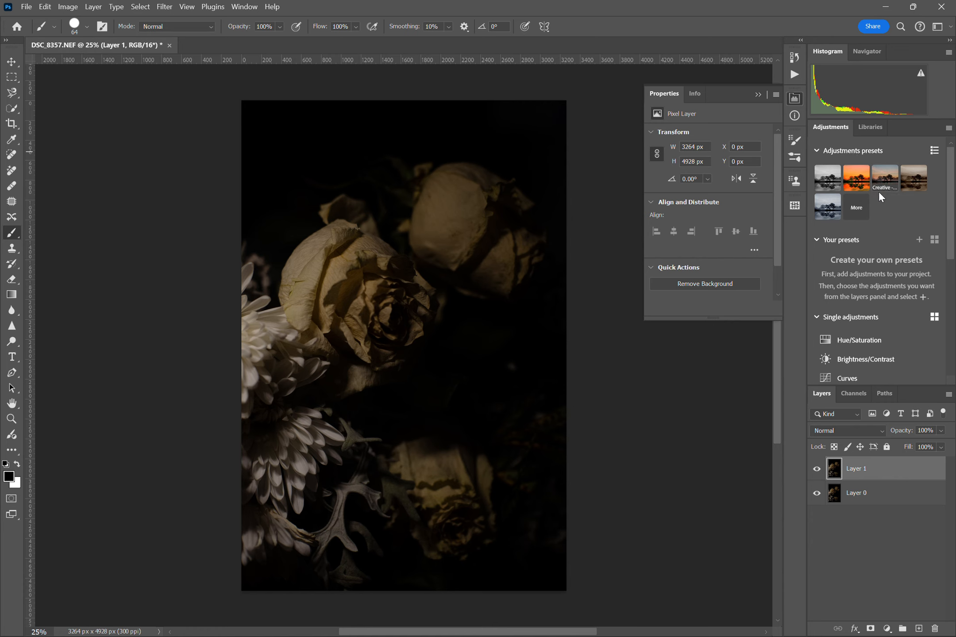
left_click(857, 212)
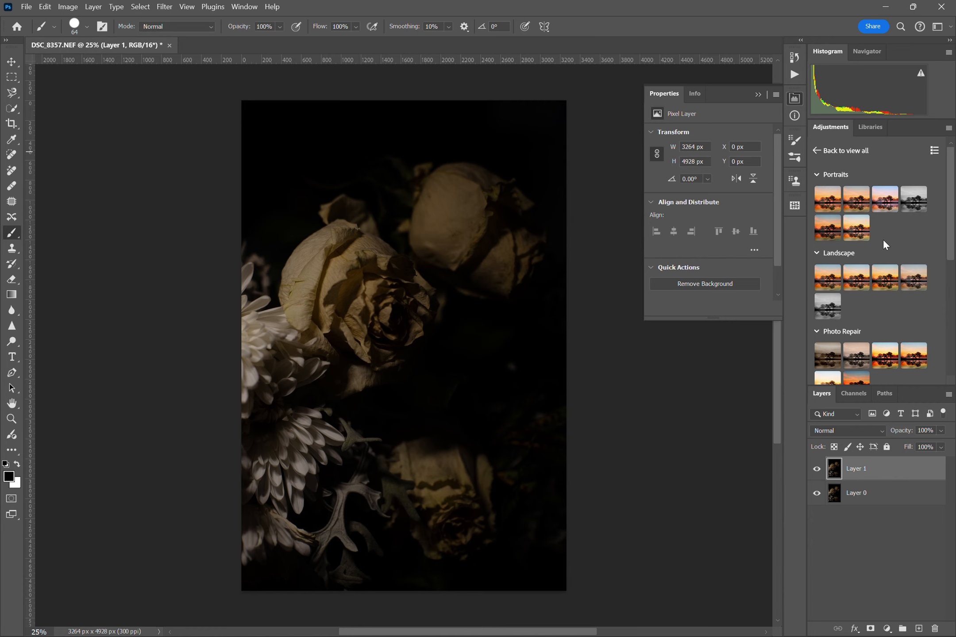
scroll(884, 241, "down", 5)
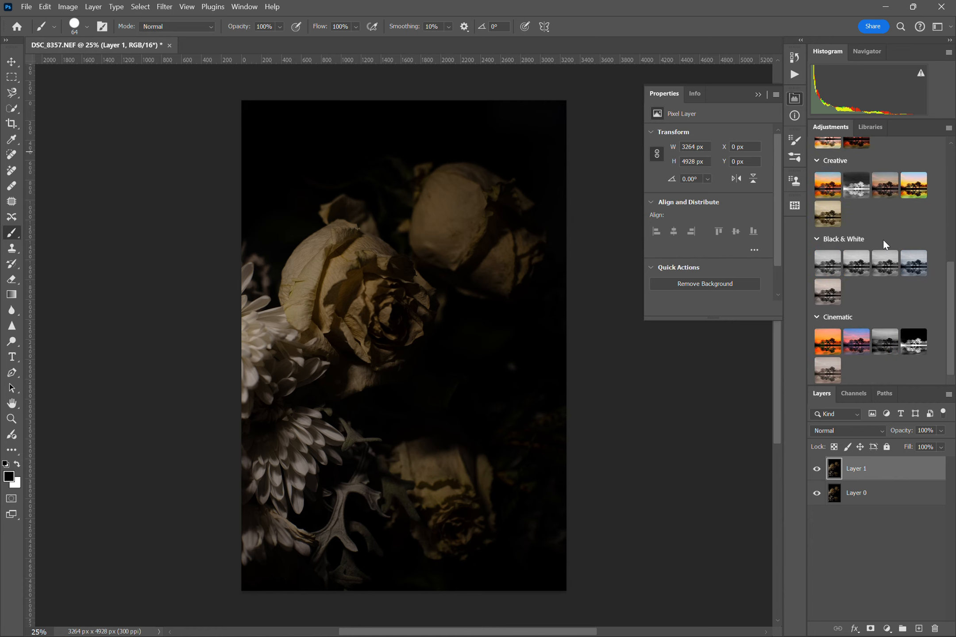
scroll(884, 241, "up", 6)
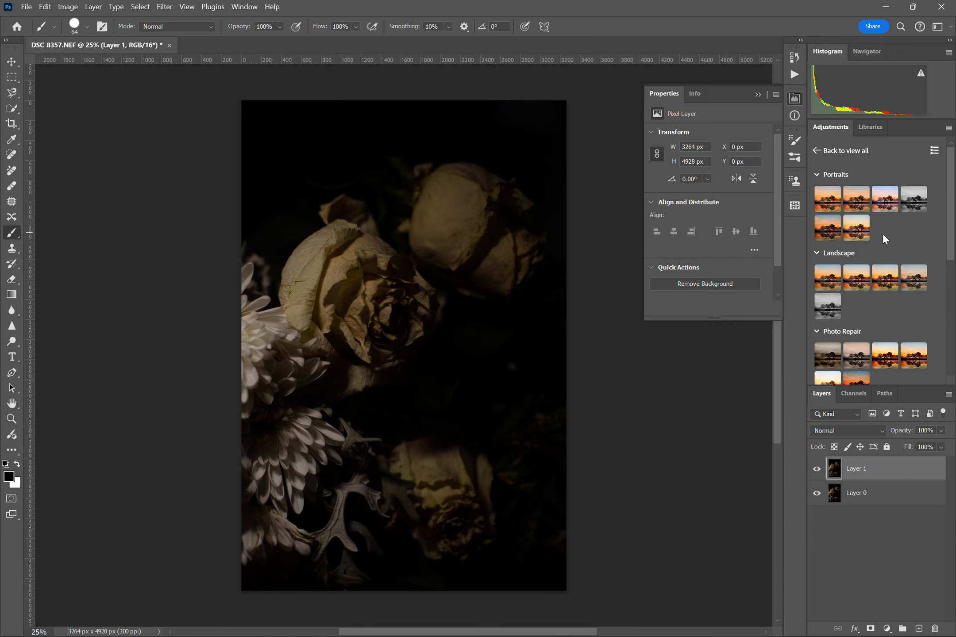
scroll(882, 236, "down", 5)
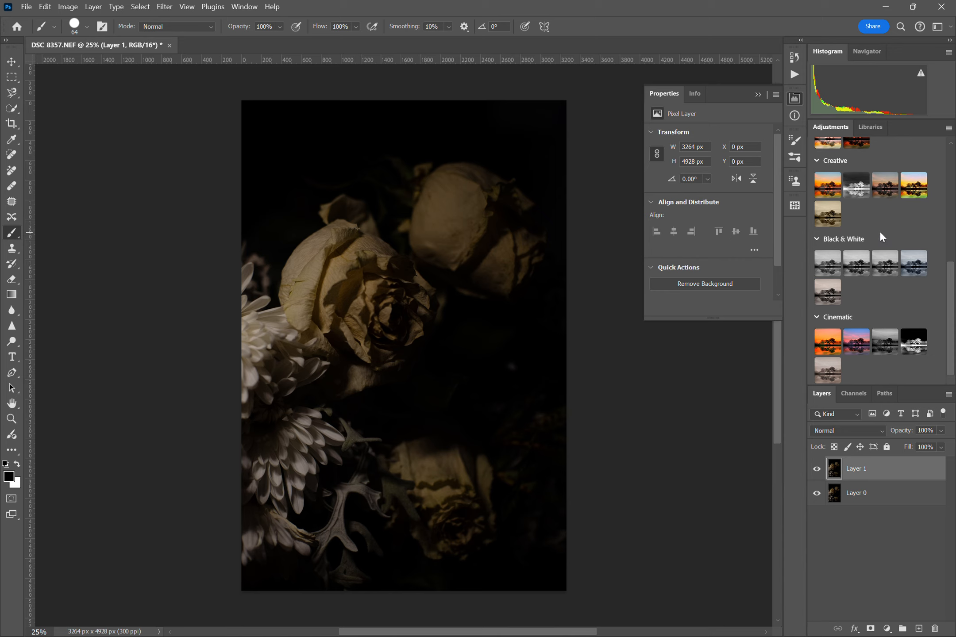
scroll(880, 234, "up", 5)
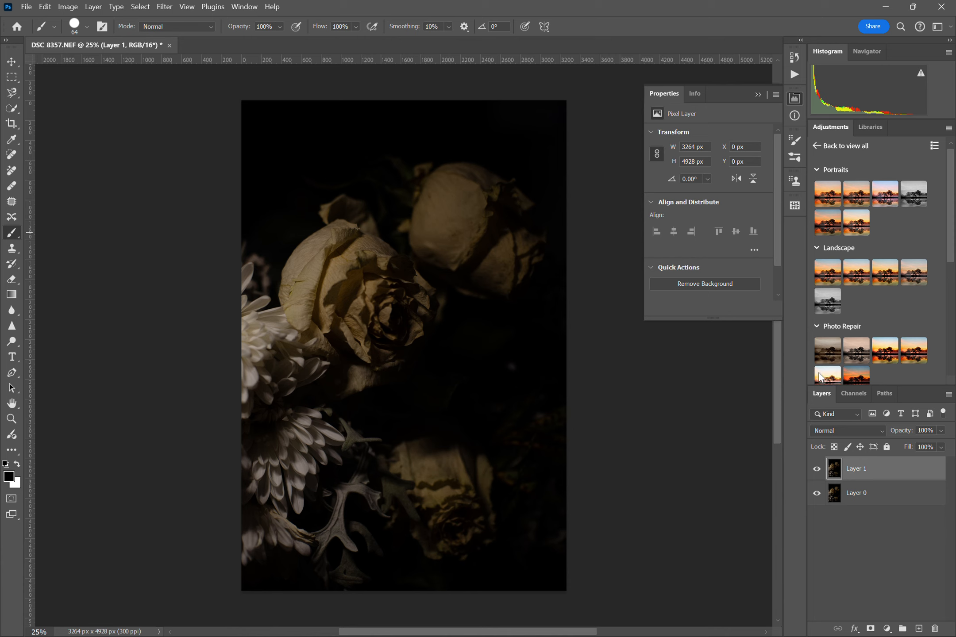
scroll(819, 373, "down", 3)
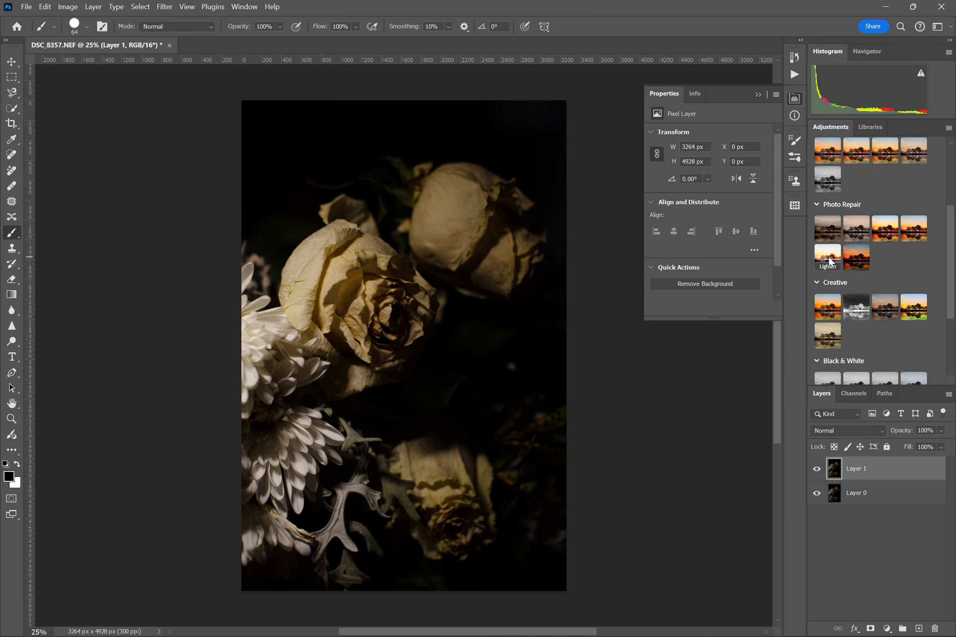
scroll(906, 263, "up", 3)
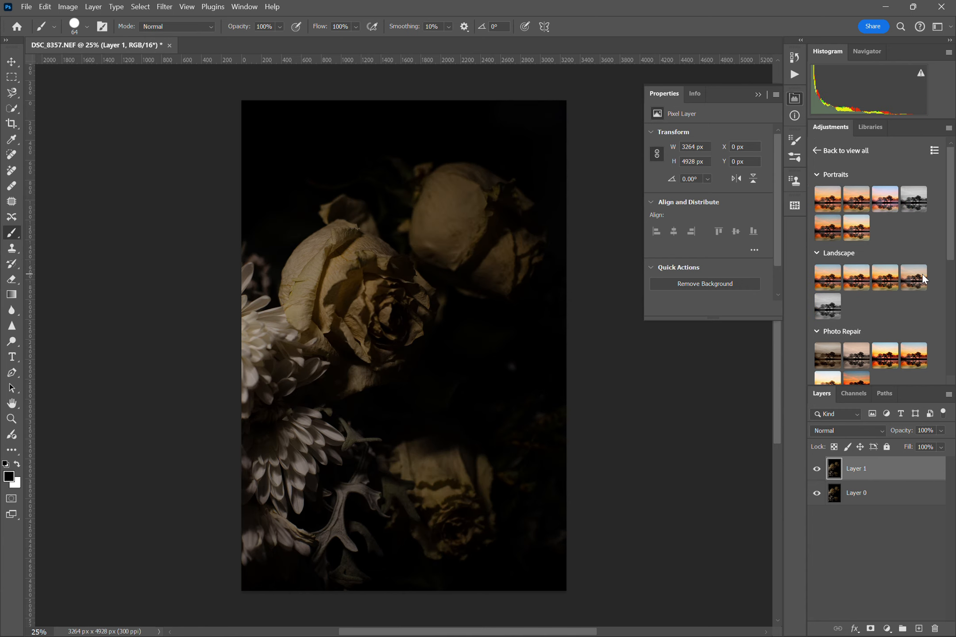
Try the Portraits Brighter preset on Layer 1, undo it and go back to the main adjustments list
left_click(860, 220)
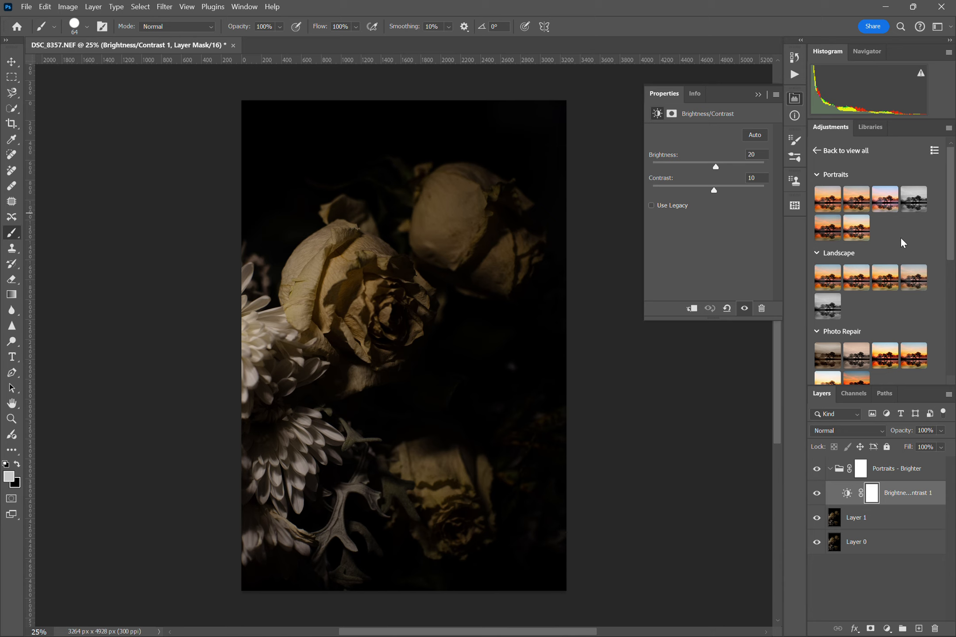
key("ctrl+z")
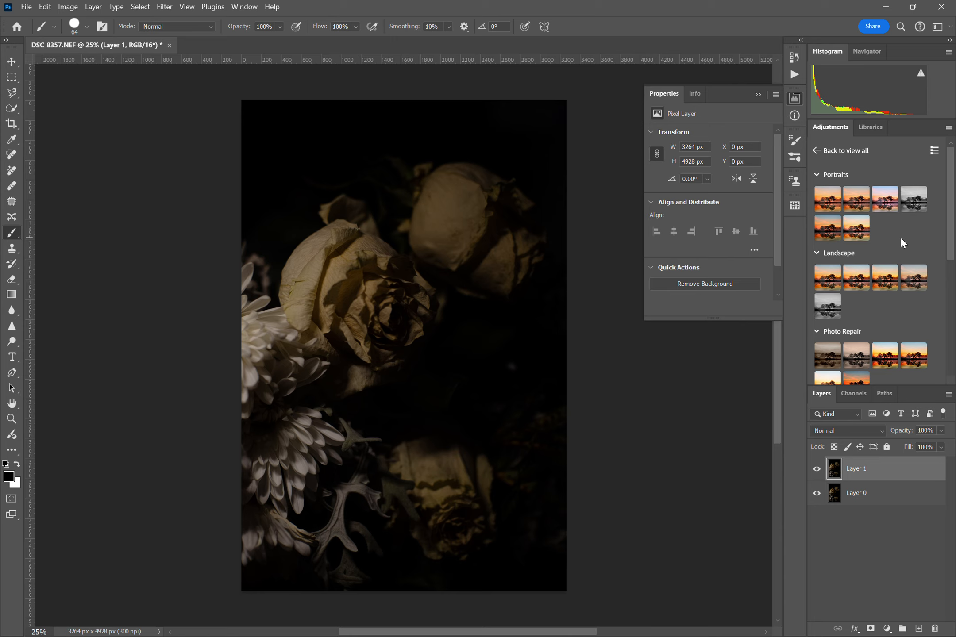
left_click(816, 153)
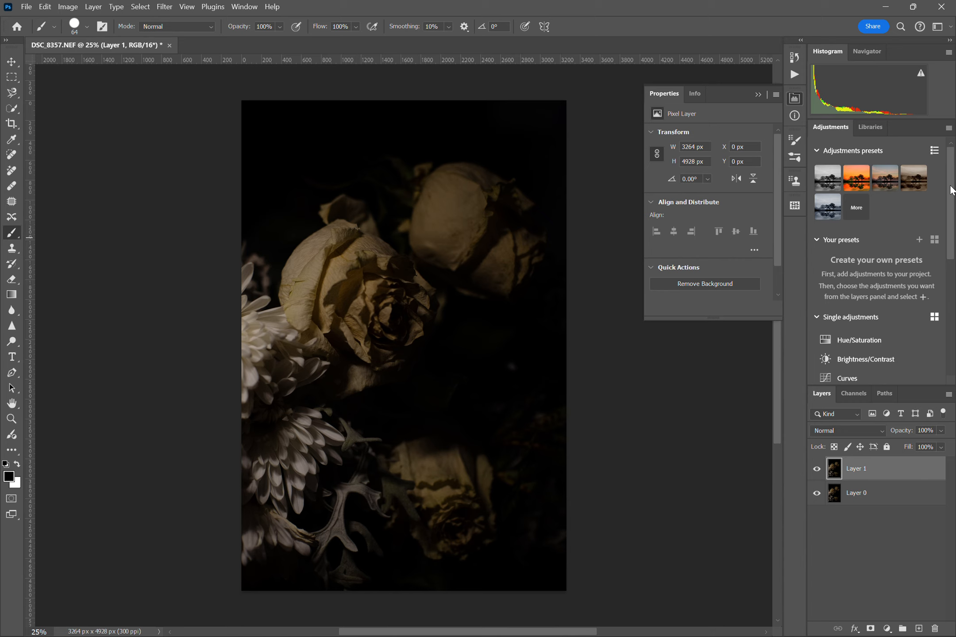
Add a Brightness/Contrast adjustment layer above Layer 1, test brightness at -150 and set it to 65
left_click_drag(951, 190, 951, 241)
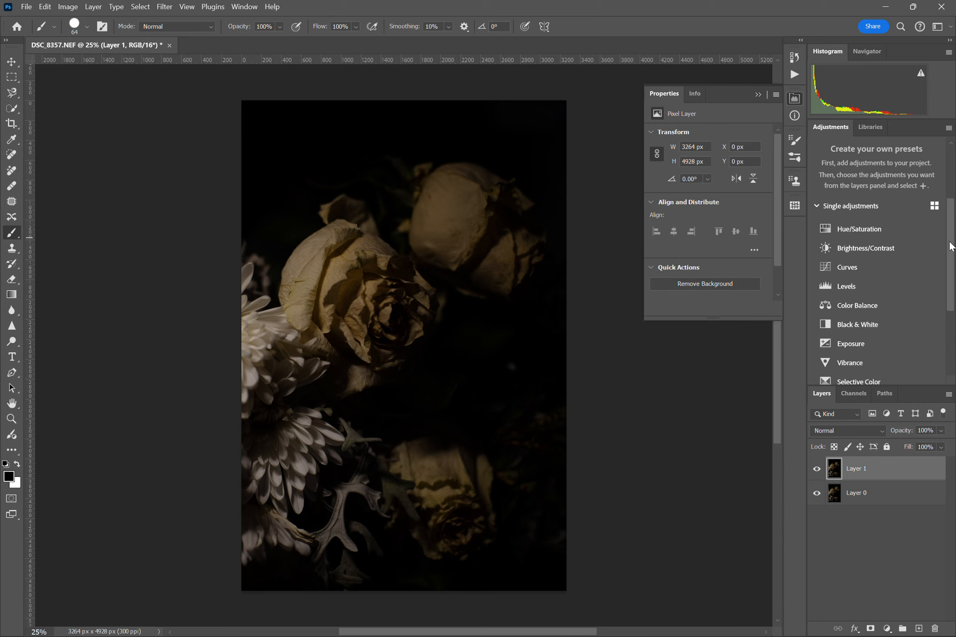
scroll(951, 242, "down", 1)
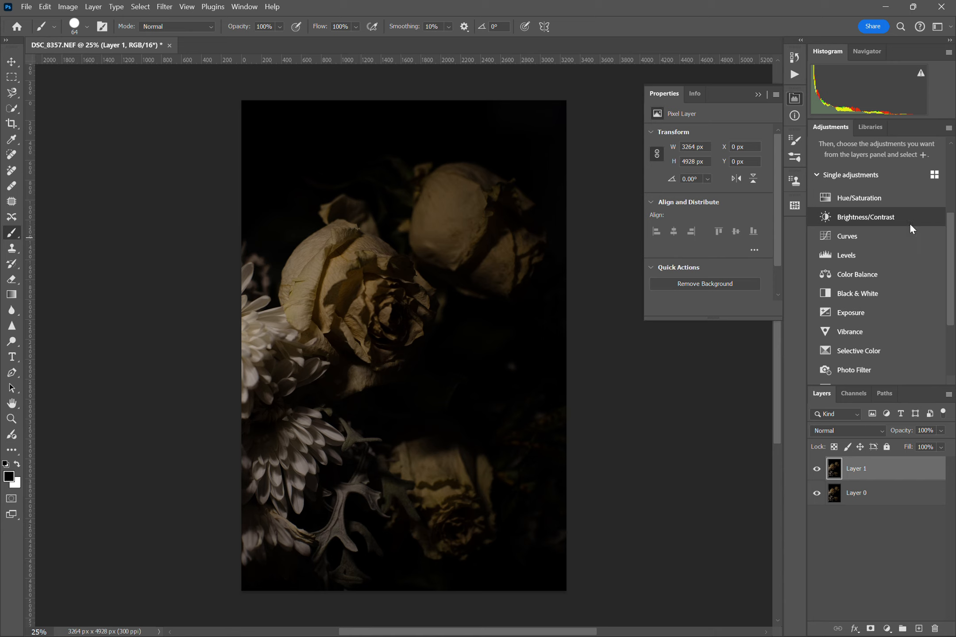
left_click(890, 217)
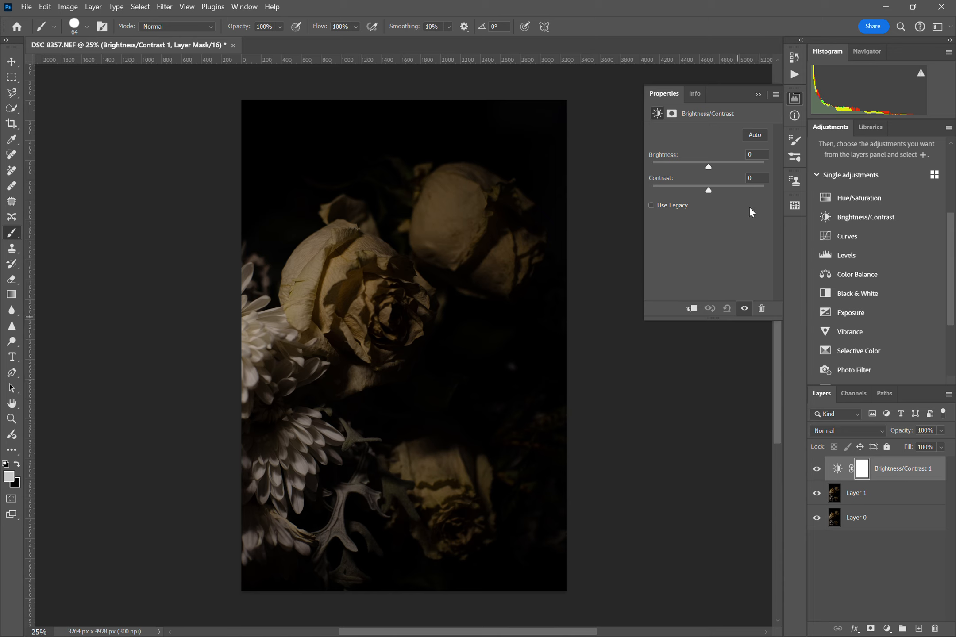
left_click_drag(708, 166, 634, 217)
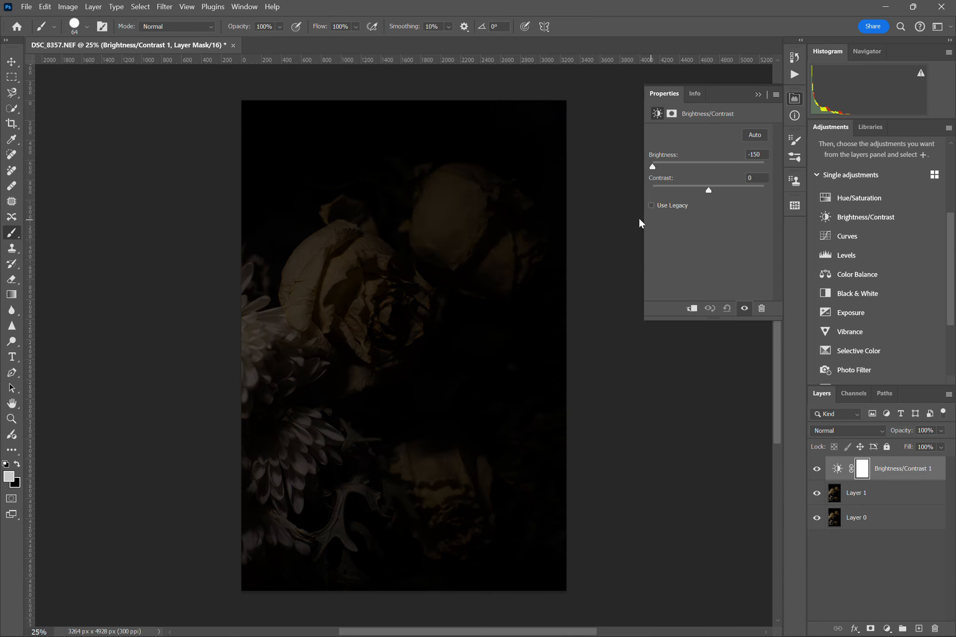
left_click_drag(640, 218, 732, 259)
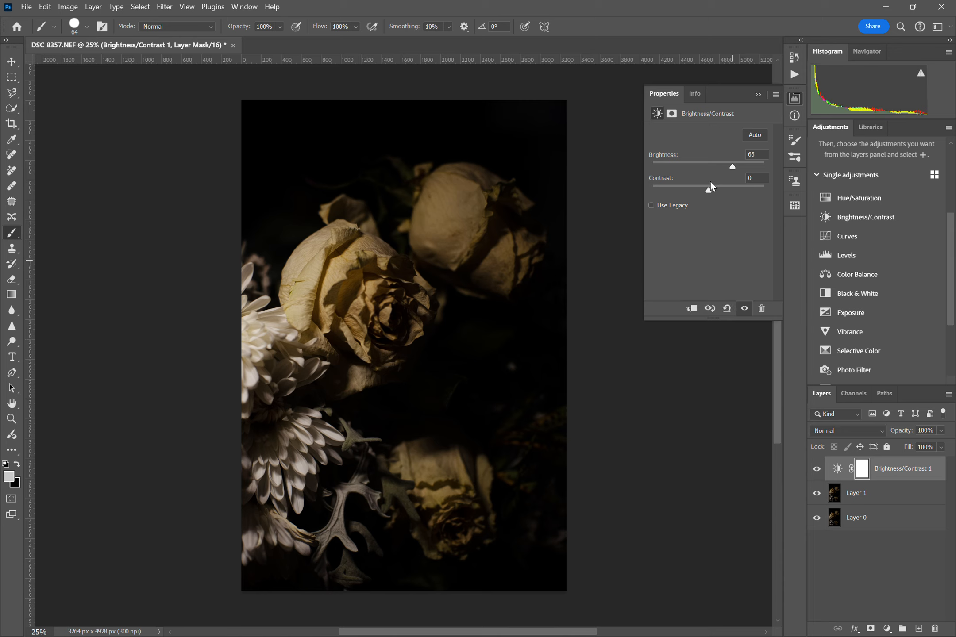
Try different contrast amounts on the Brightness/Contrast adjustment, including 100 and -34
left_click_drag(711, 190, 778, 221)
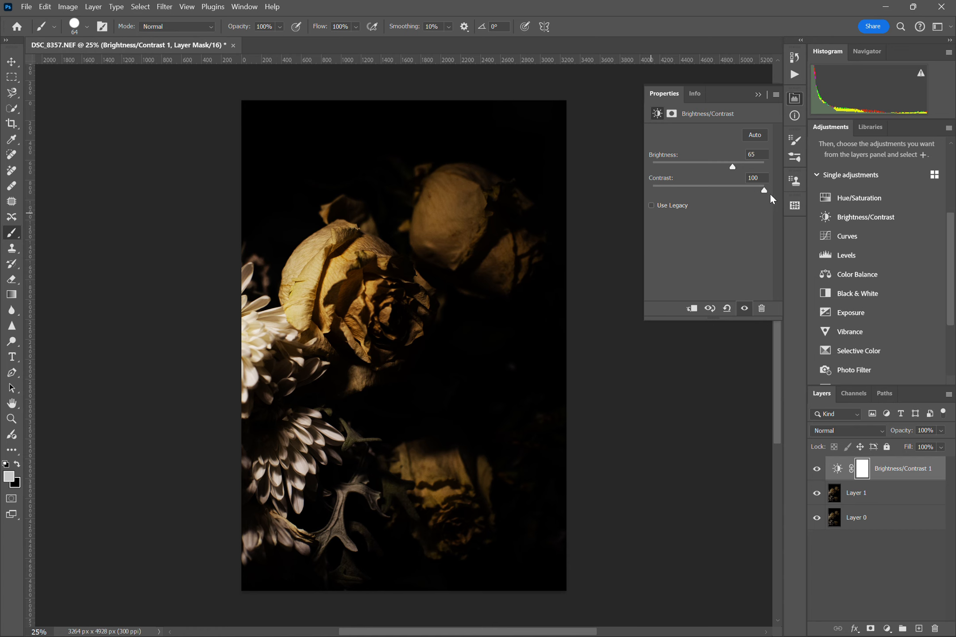
left_click_drag(764, 191, 671, 190)
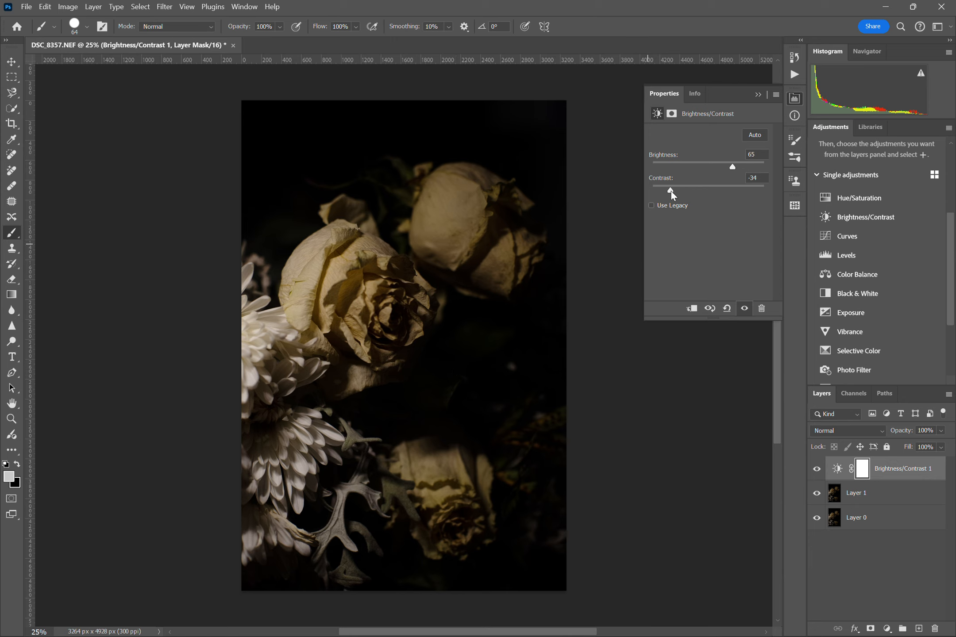
left_click_drag(671, 191, 686, 213)
Apply the automatic brightness and contrast correction, reduce brightness to 78 and pull contrast down to its minimum
left_click(751, 134)
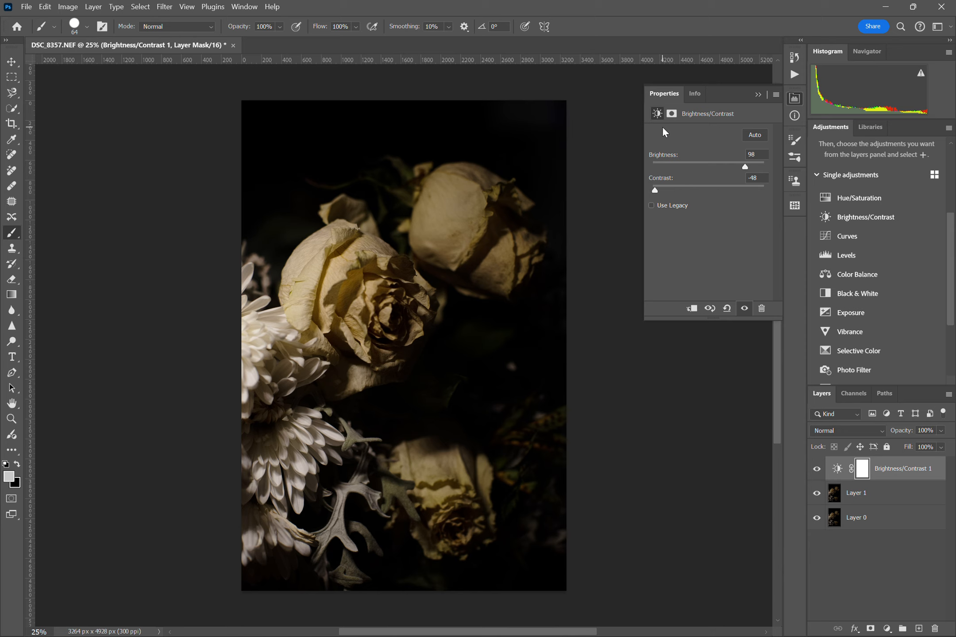
left_click_drag(746, 168, 737, 168)
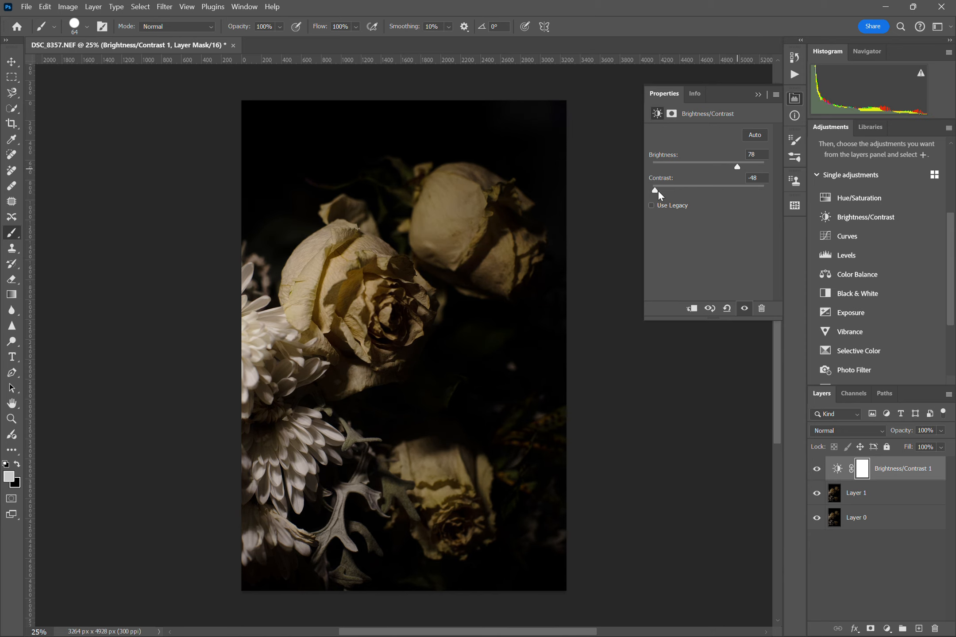
left_click_drag(663, 197, 634, 201)
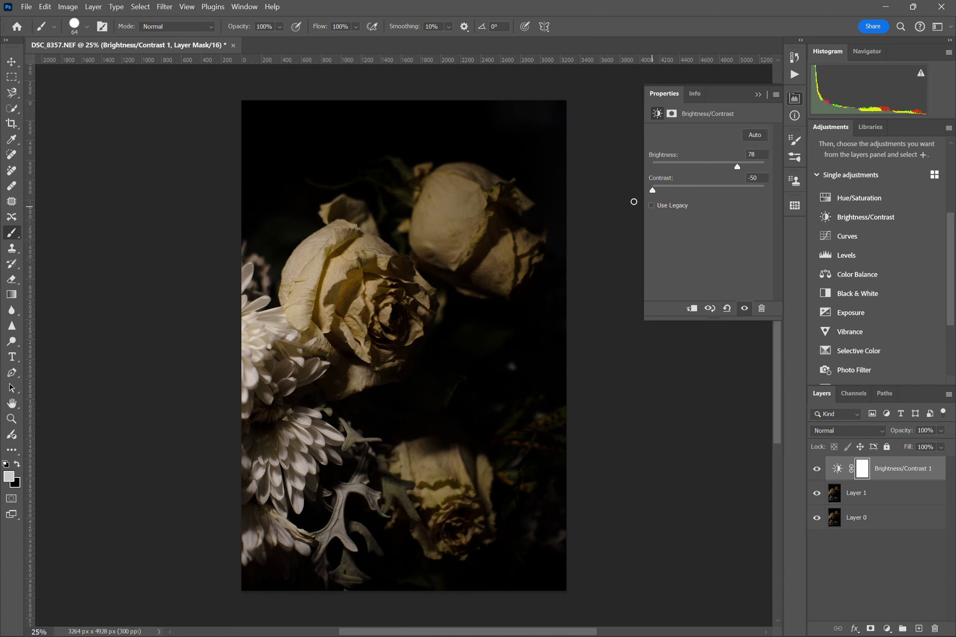
Delete the Brightness/Contrast adjustment layer
left_click(757, 95)
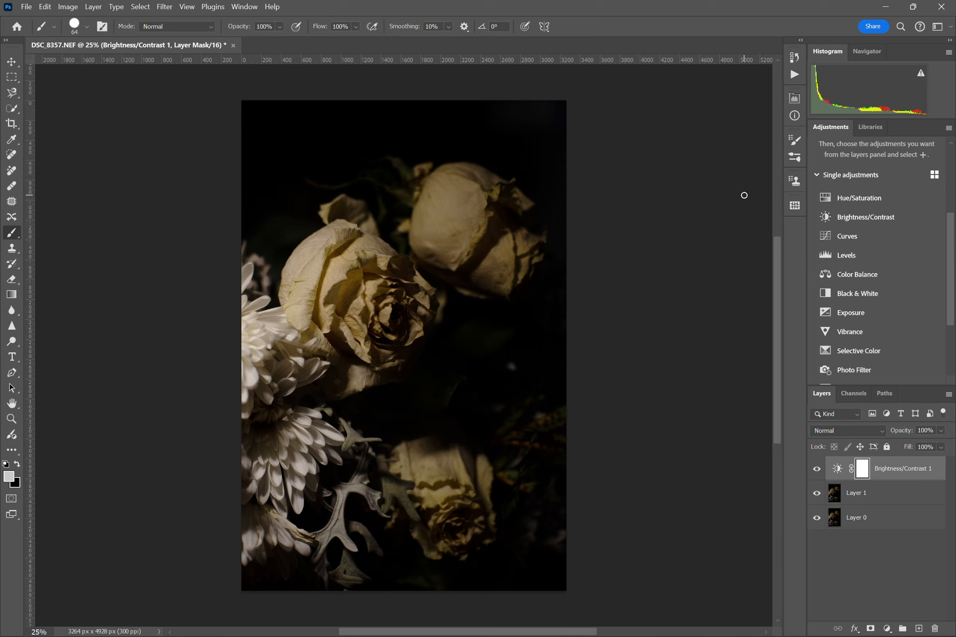
left_click(837, 468)
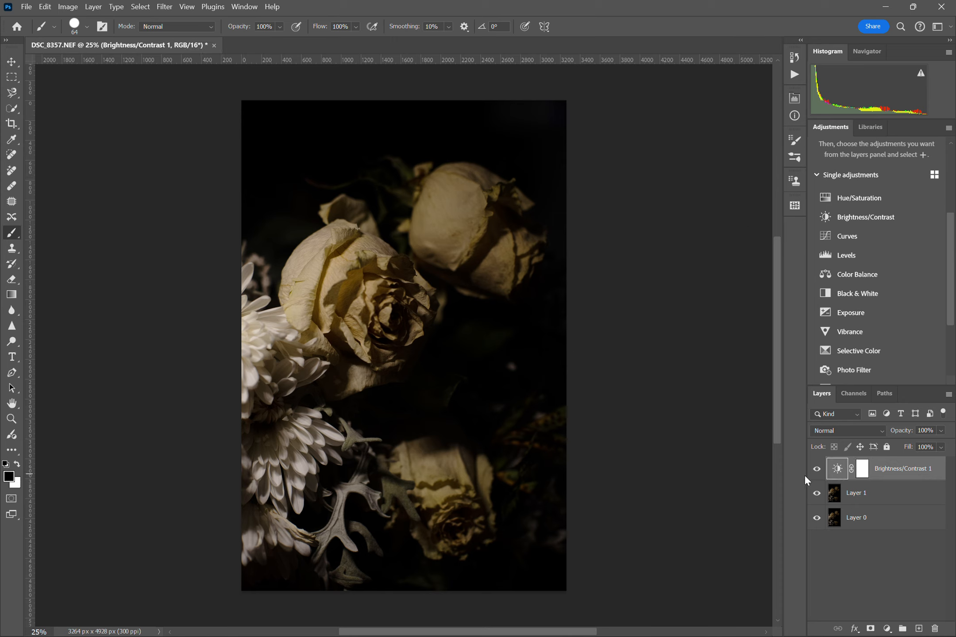
key("Delete")
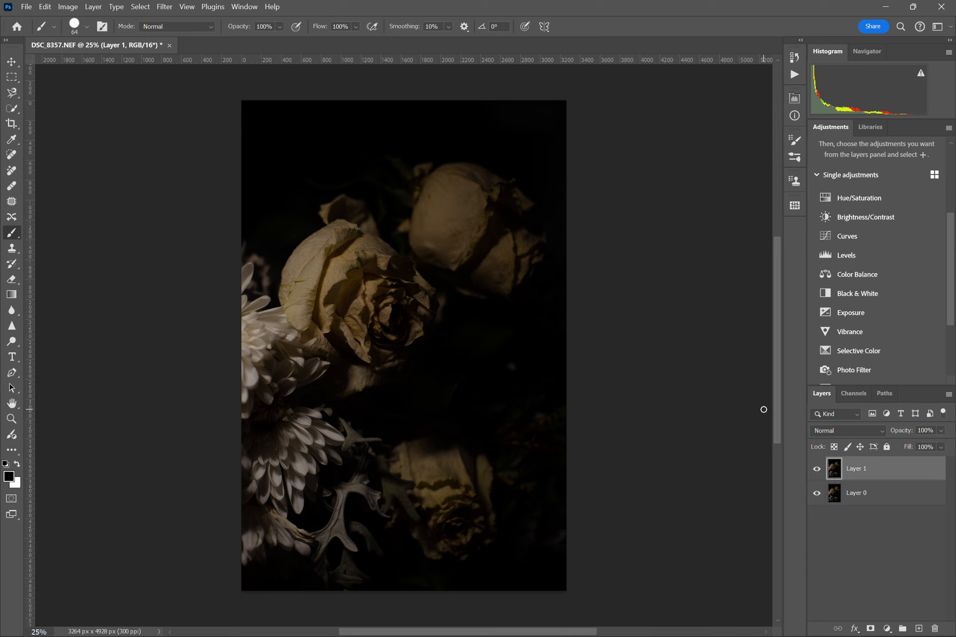
Add a Curves adjustment layer above Layer 1 and raise a highlights point at input 211 to output 253
left_click(849, 238)
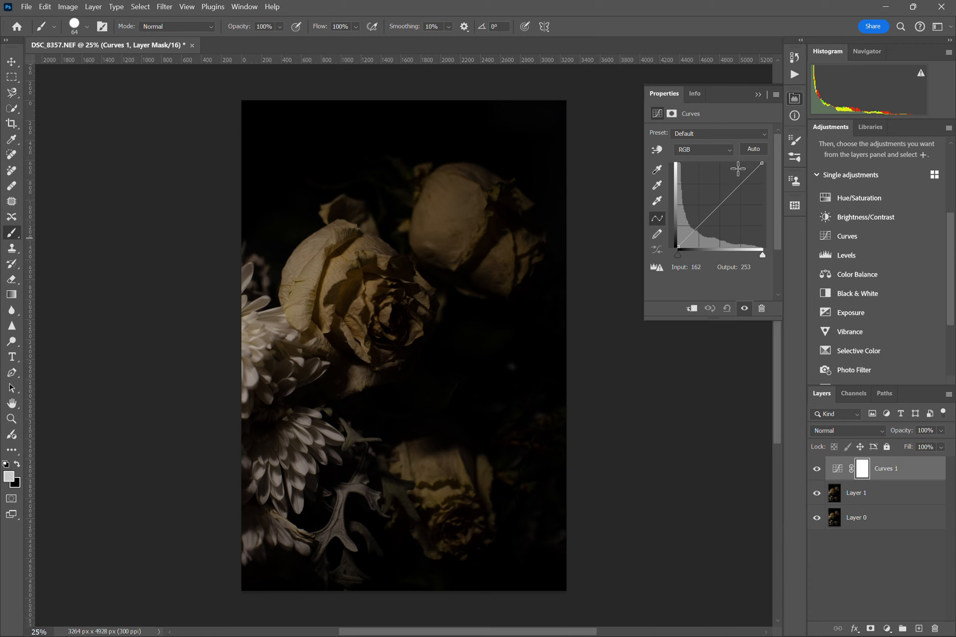
left_click(748, 179)
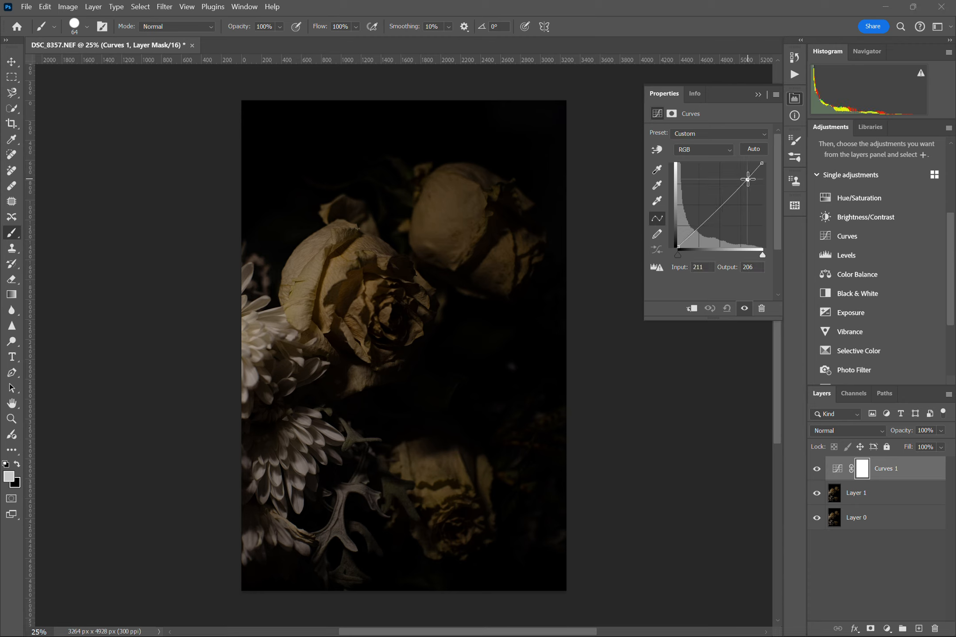
left_click_drag(748, 179, 747, 164)
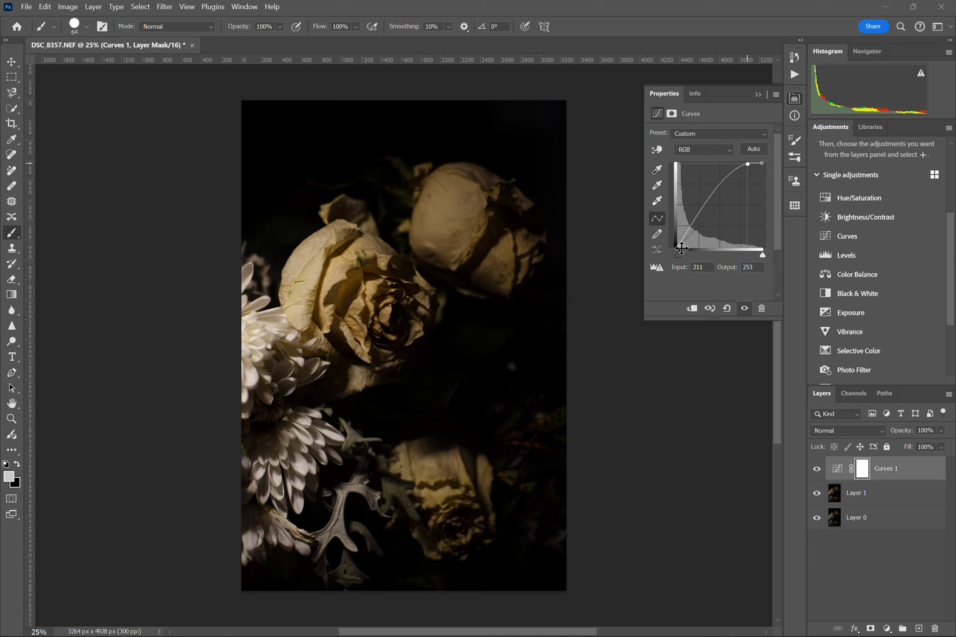
Add a midtone point to the RGB curve, test darker positions and place it at input 107, output 182
left_click(714, 190)
left_click_drag(714, 190, 723, 202)
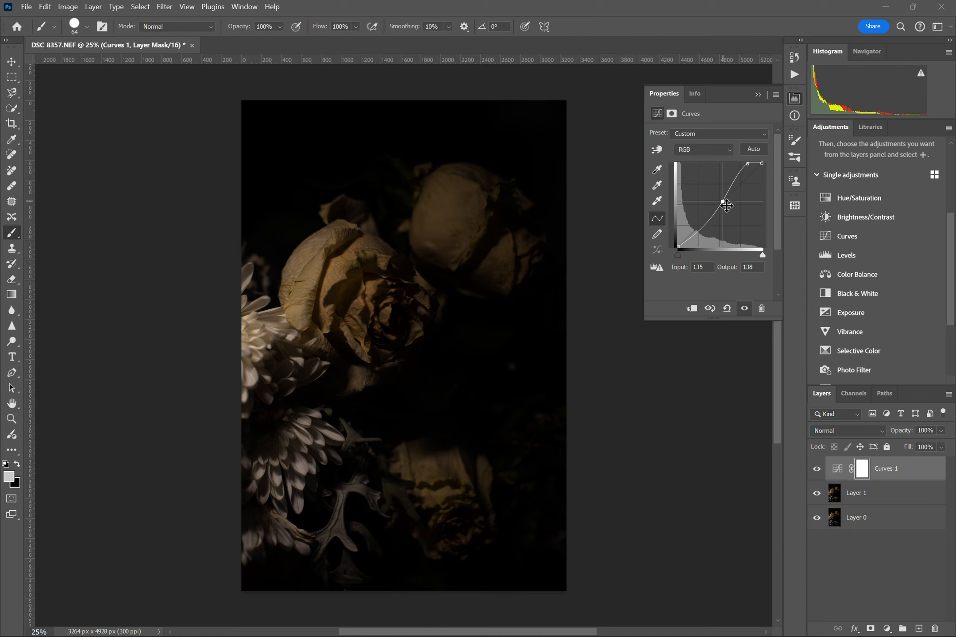
left_click_drag(724, 203, 735, 203)
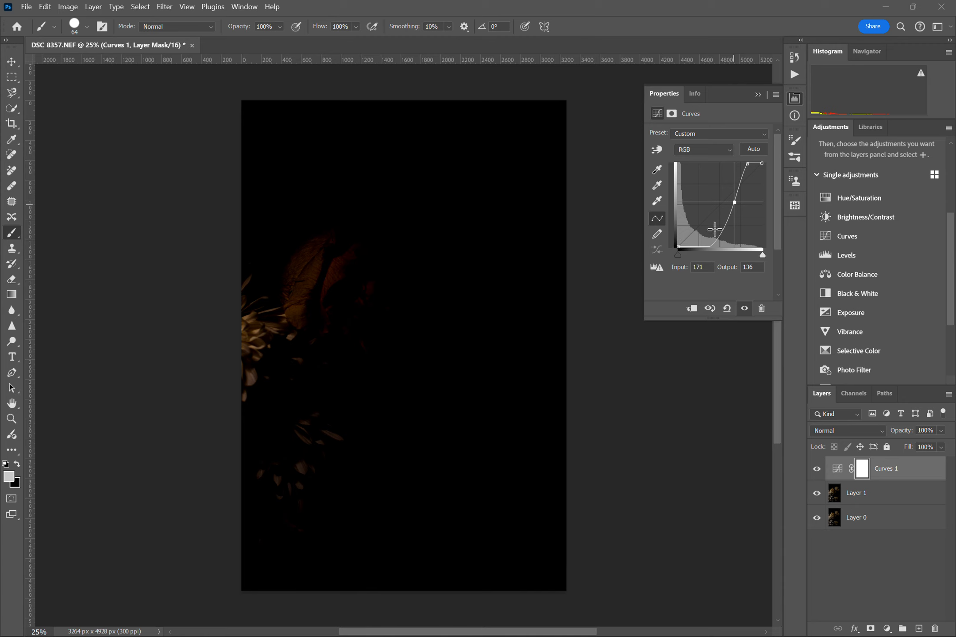
left_click_drag(734, 202, 720, 205)
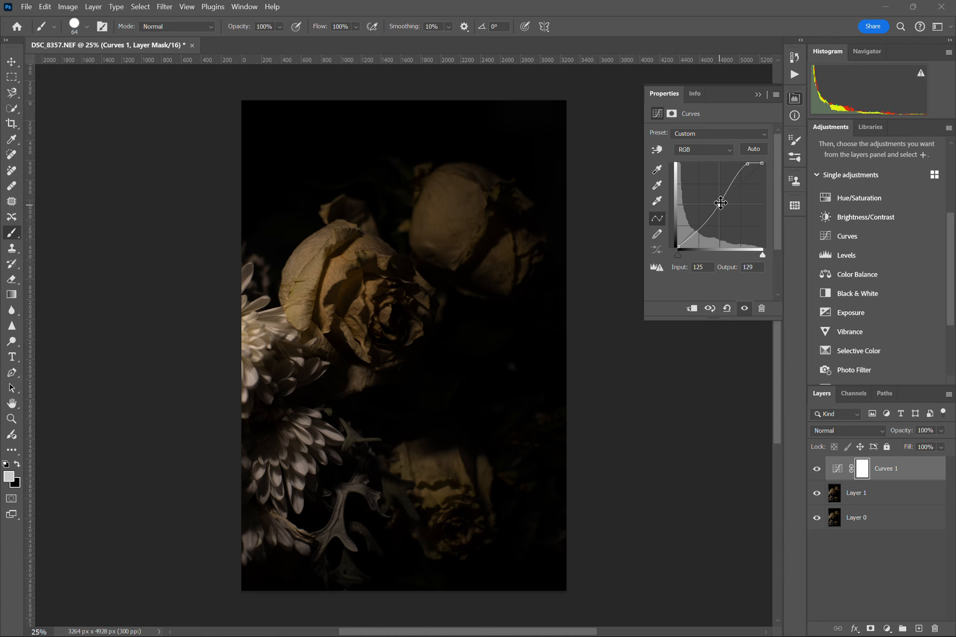
left_click_drag(720, 204, 714, 186)
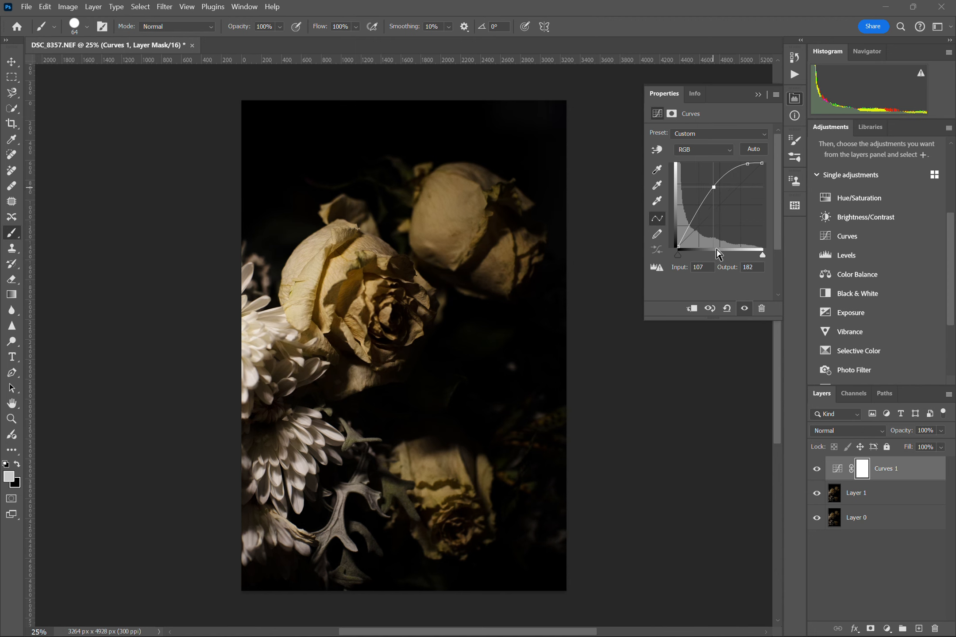
Add a shadows point at input 44, output 49, lower the highlights point and move the midtone point to input 125, output 122
mouse_move(691, 218)
left_mouse_down()
mouse_move(699, 219)
mouse_move(693, 231)
left_mouse_up()
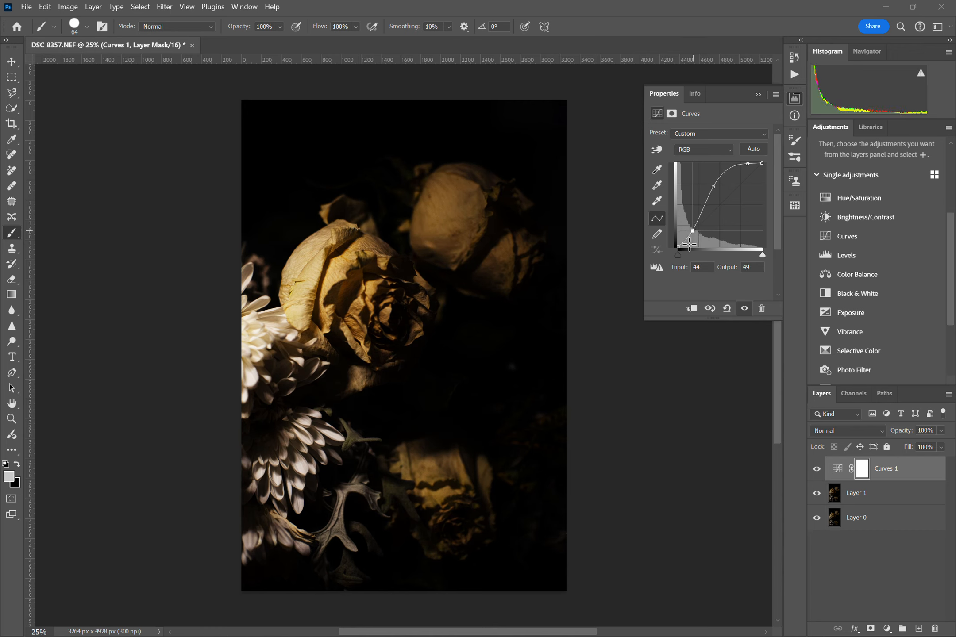
left_click(714, 187)
left_click_drag(750, 165, 719, 207)
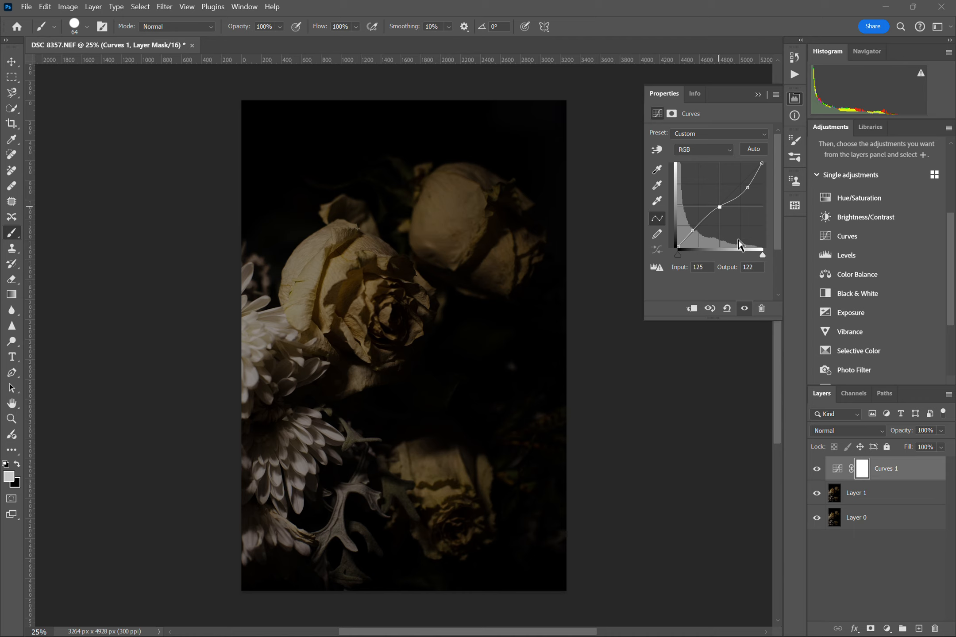
Try a brighter RGB curve with the highlights point at input 183, output 255, and reapply the automatic curve correction
left_click_drag(748, 187, 742, 175)
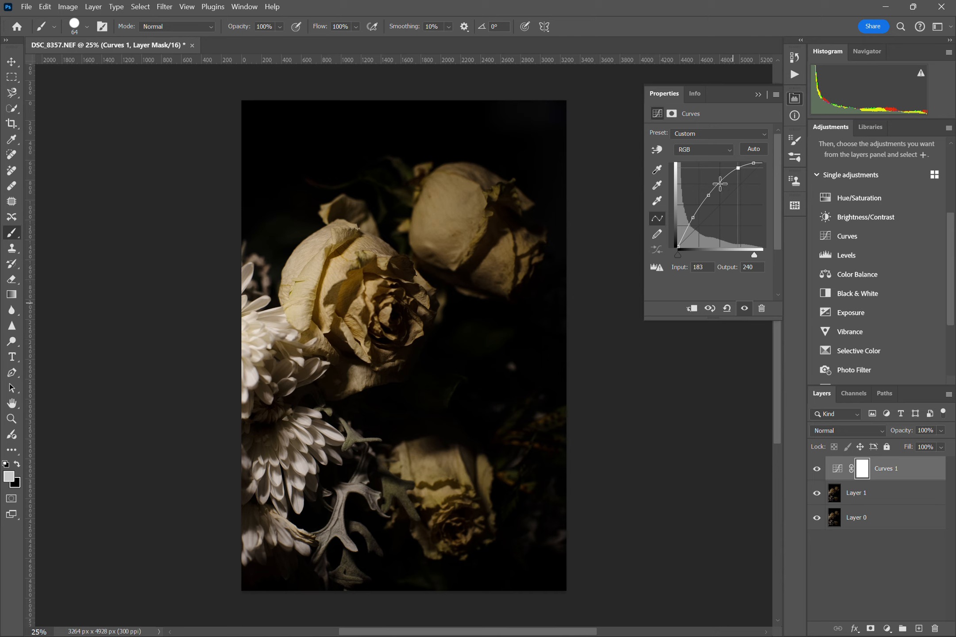
left_click(693, 217)
left_click_drag(693, 217, 738, 163)
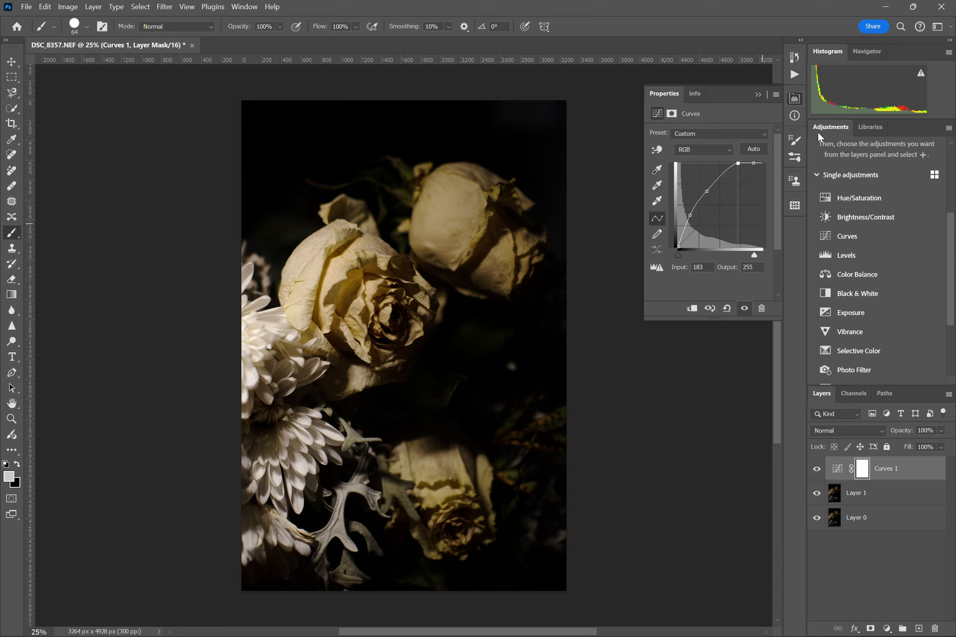
left_click(753, 150)
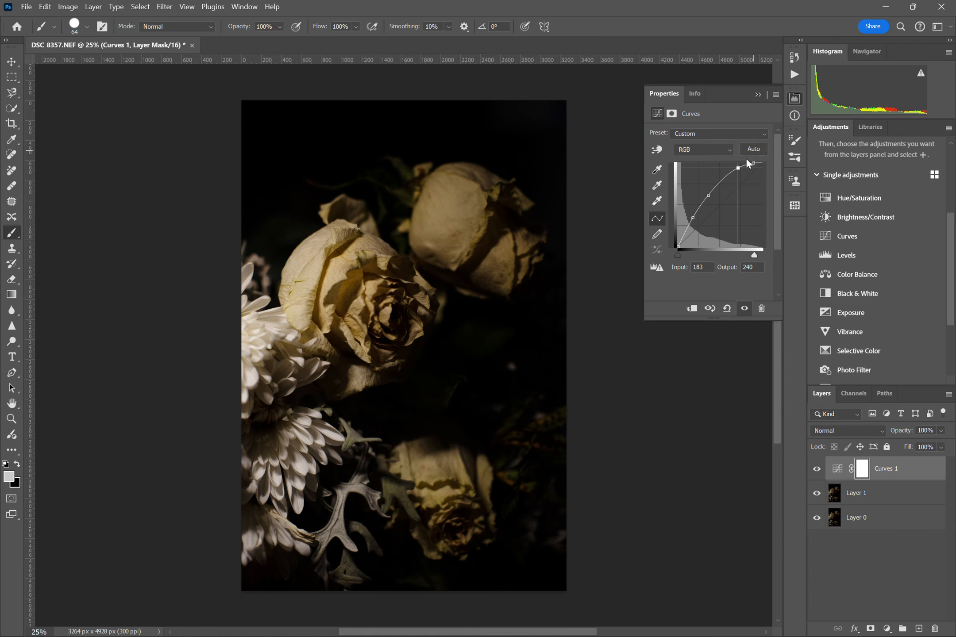
Test the curve's midtones at input 75, output 75 and at input 104, output 191, and restore the automatic correction
left_click_drag(713, 195, 704, 223)
left_click(693, 218)
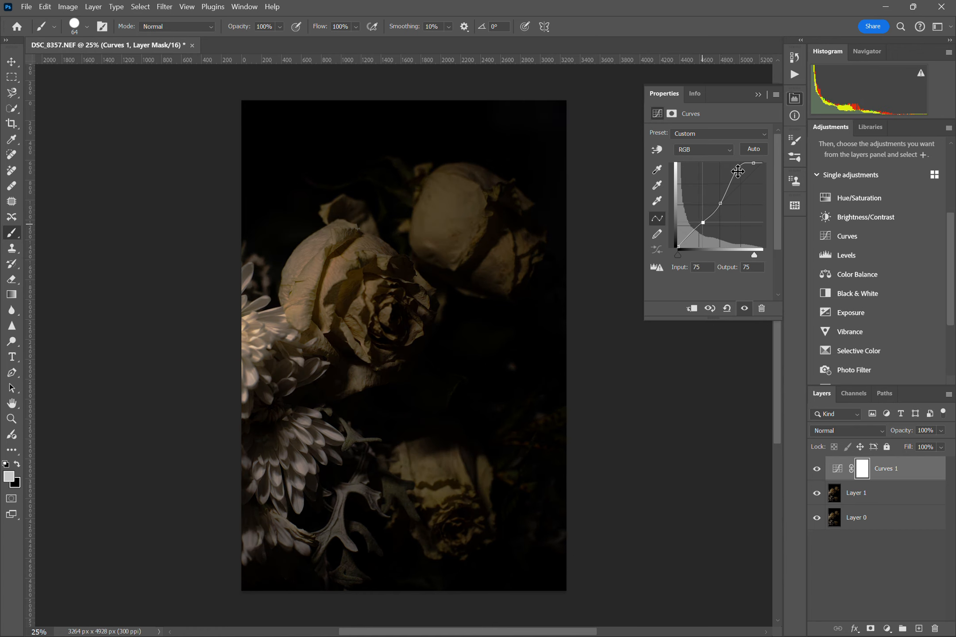
mouse_move(737, 167)
left_mouse_down()
mouse_move(732, 174)
mouse_move(740, 171)
left_mouse_up()
left_click_drag(702, 222, 711, 182)
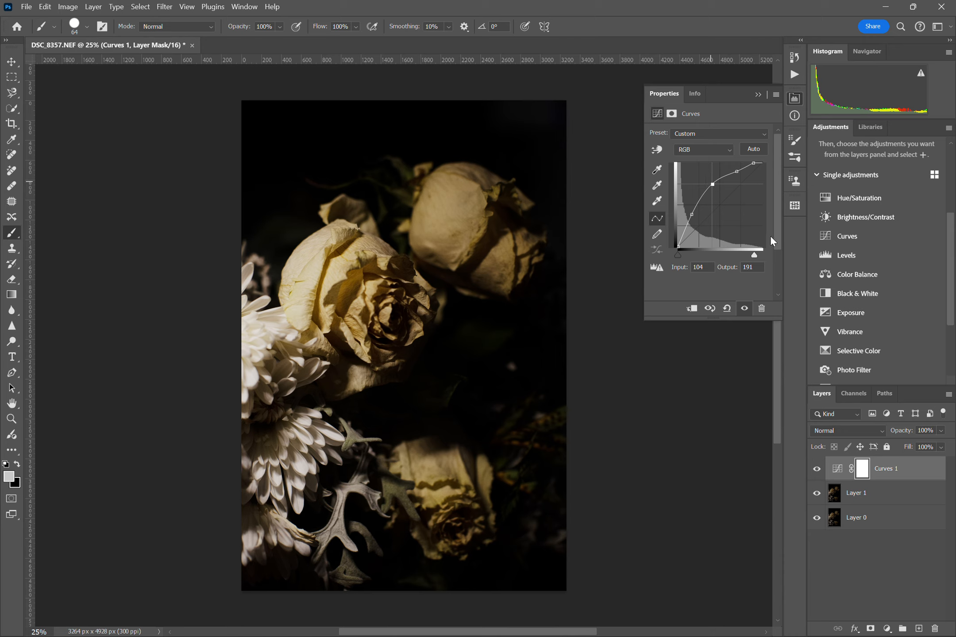
left_click(758, 151)
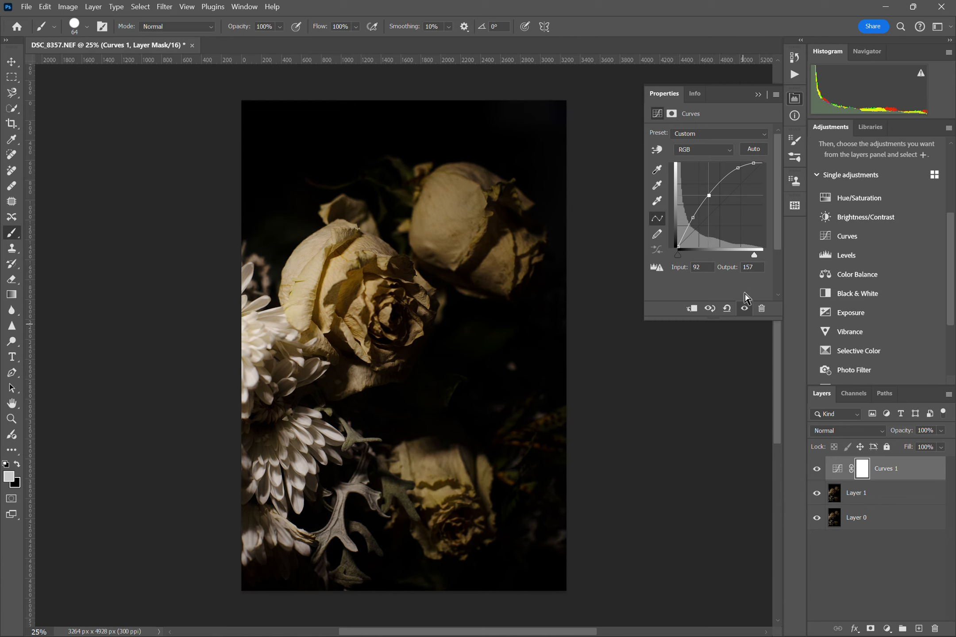
Delete the Curves adjustment layer and add a Levels adjustment layer above Layer 1
left_click(899, 470)
key("Delete")
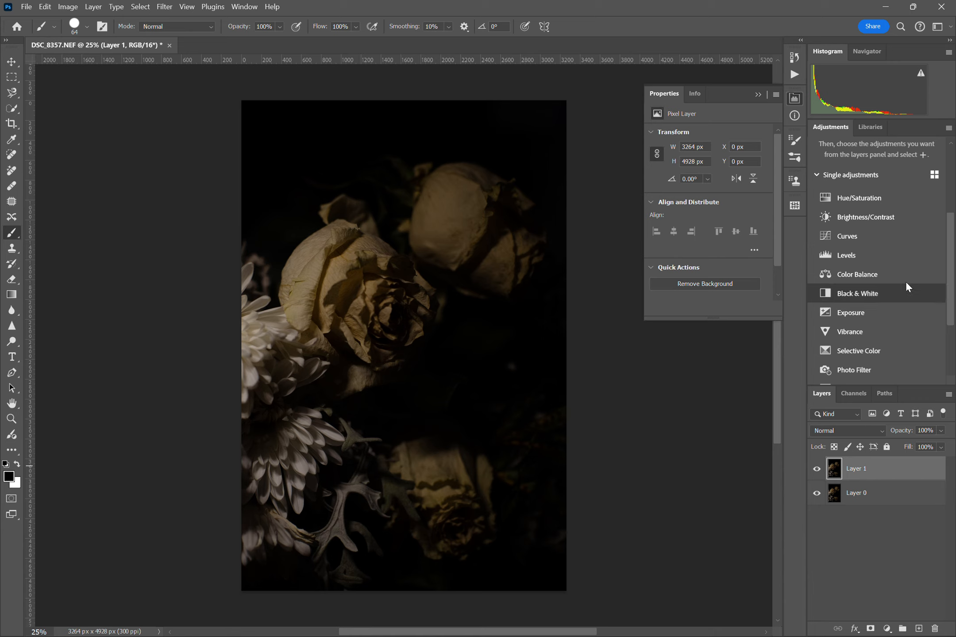
left_click(877, 261)
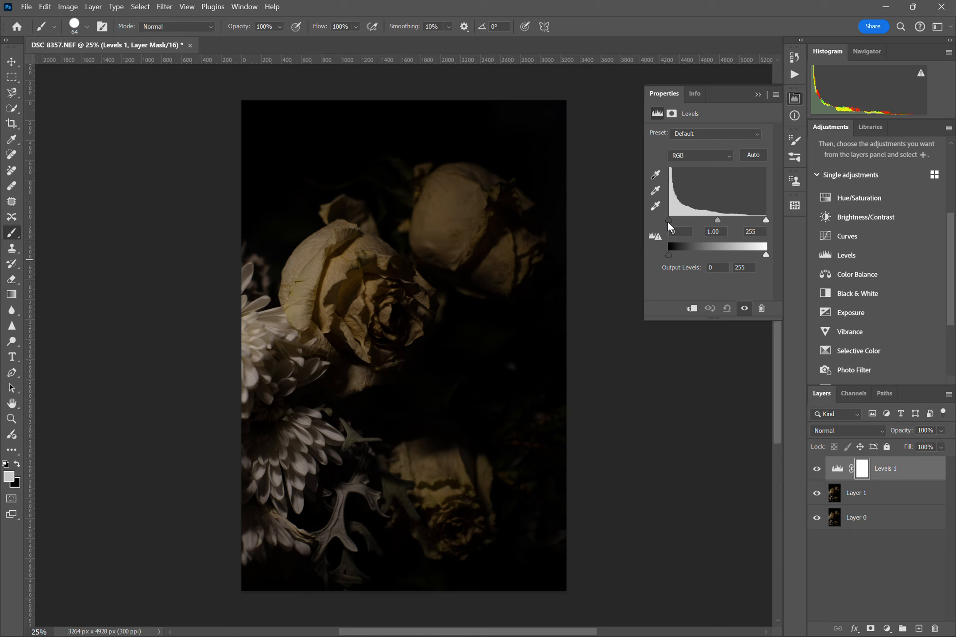
Test the black, white and midtone input levels of the Levels adjustment and set the midtone value back to 1
left_click_drag(668, 221, 649, 239)
left_click_drag(669, 224, 647, 226)
left_click_drag(768, 221, 716, 223)
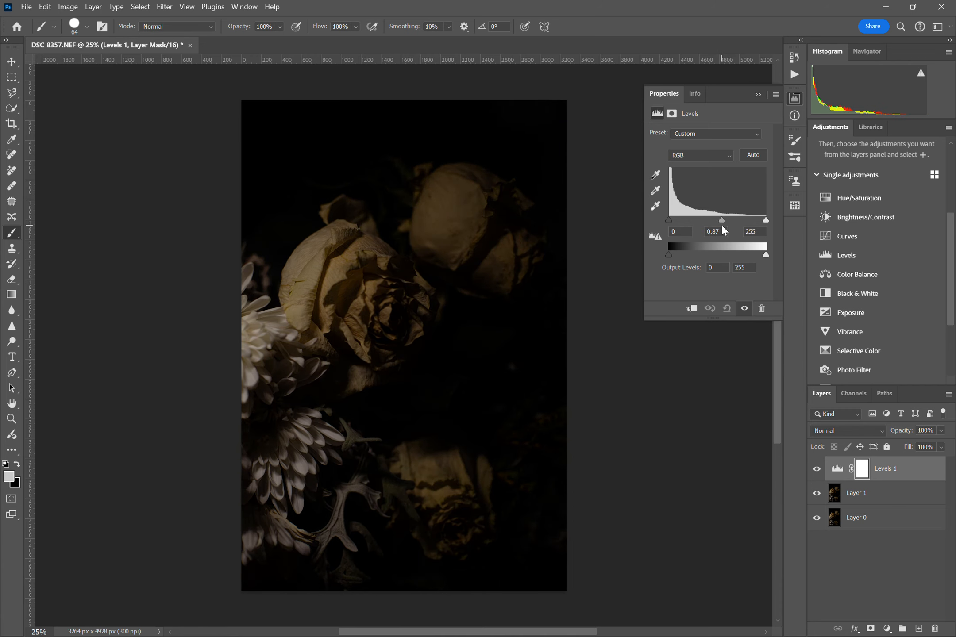
left_click_drag(719, 230, 713, 229)
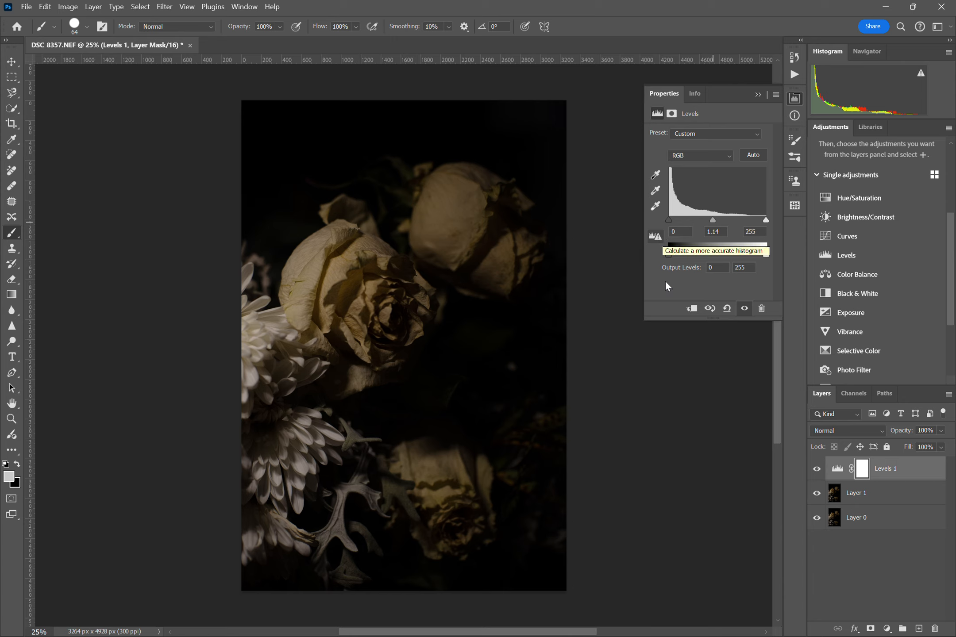
left_click(716, 231)
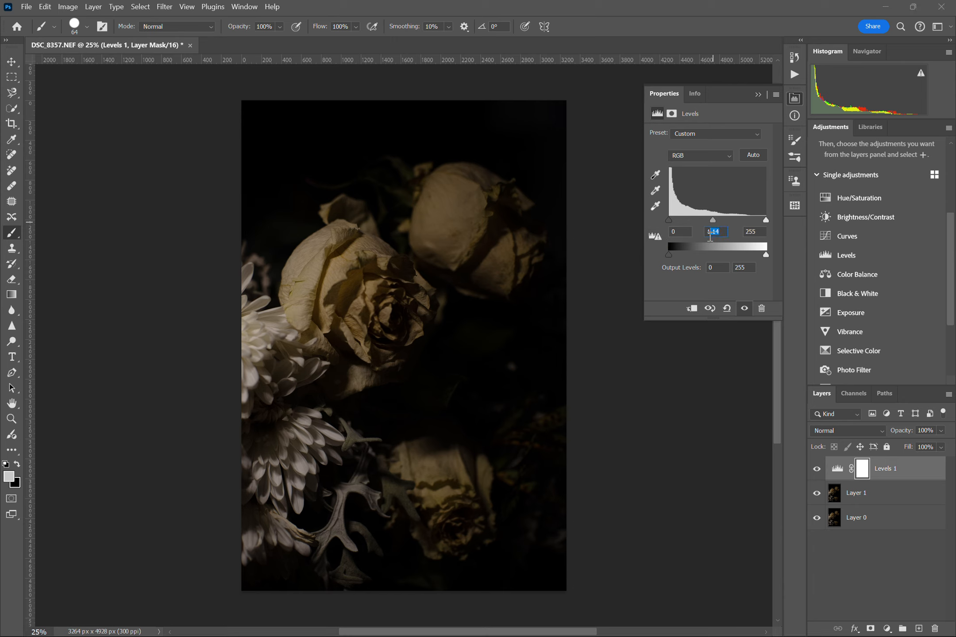
type("1")
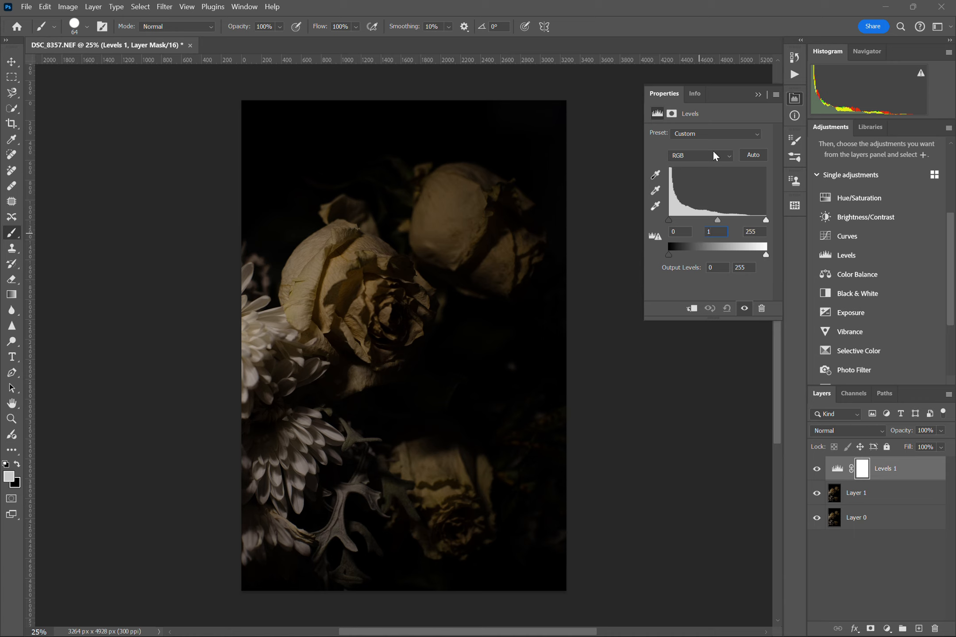
key("Return")
Try the black and white output levels of the Levels adjustment, leaving them at 0 and 255
left_click_drag(670, 254, 665, 284)
left_click_drag(669, 256, 645, 306)
left_click_drag(766, 255, 788, 295)
Brighten the photo with a Levels midtone value of 1.72 and a white input level of 174
left_click_drag(720, 225, 706, 228)
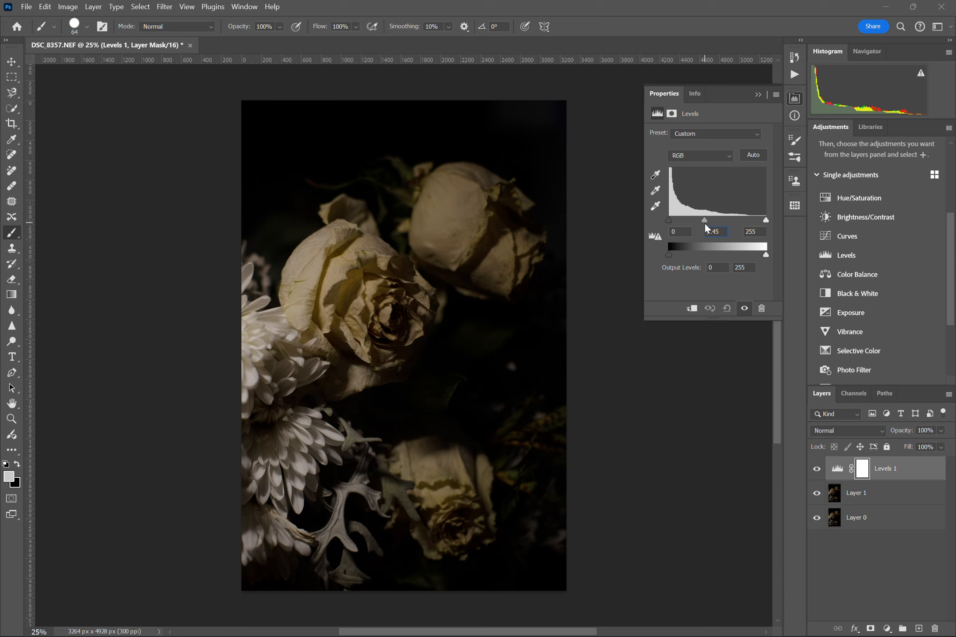
left_click_drag(705, 225, 699, 224)
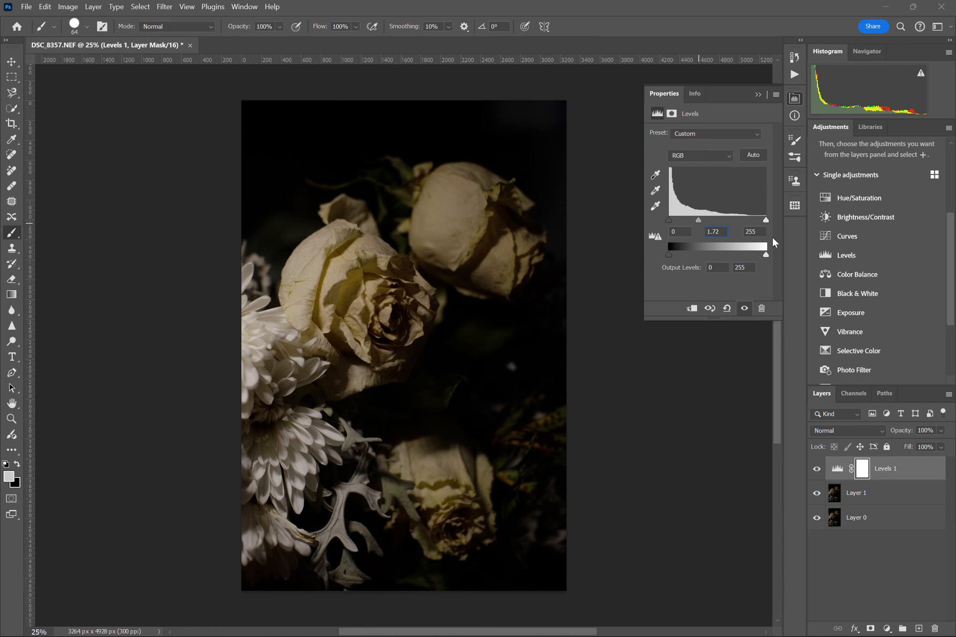
left_click_drag(766, 219, 734, 228)
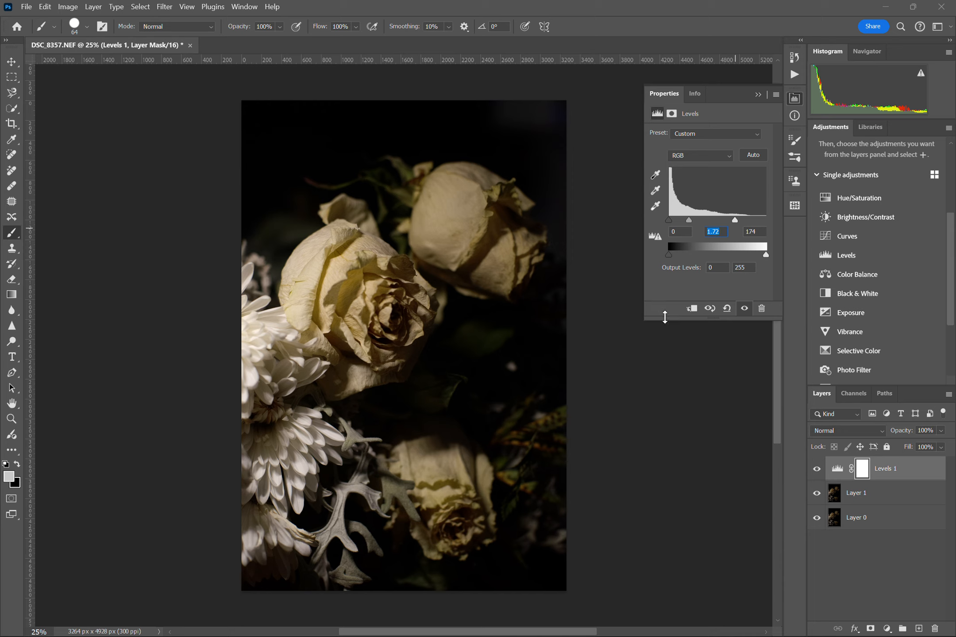
Apply the automatic Levels correction and lower the white input level to 145
left_click(752, 156)
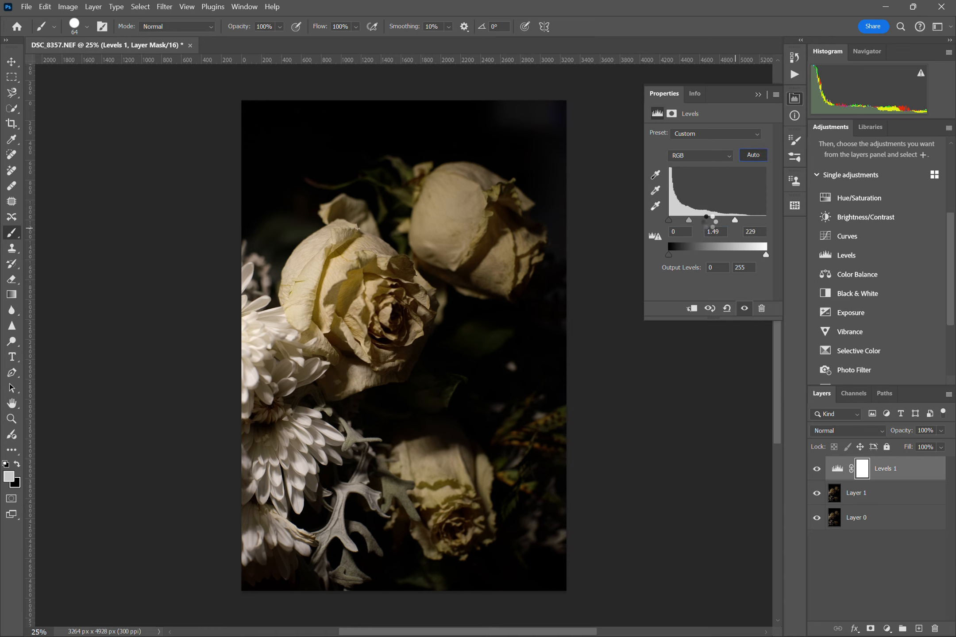
left_click_drag(755, 219, 725, 222)
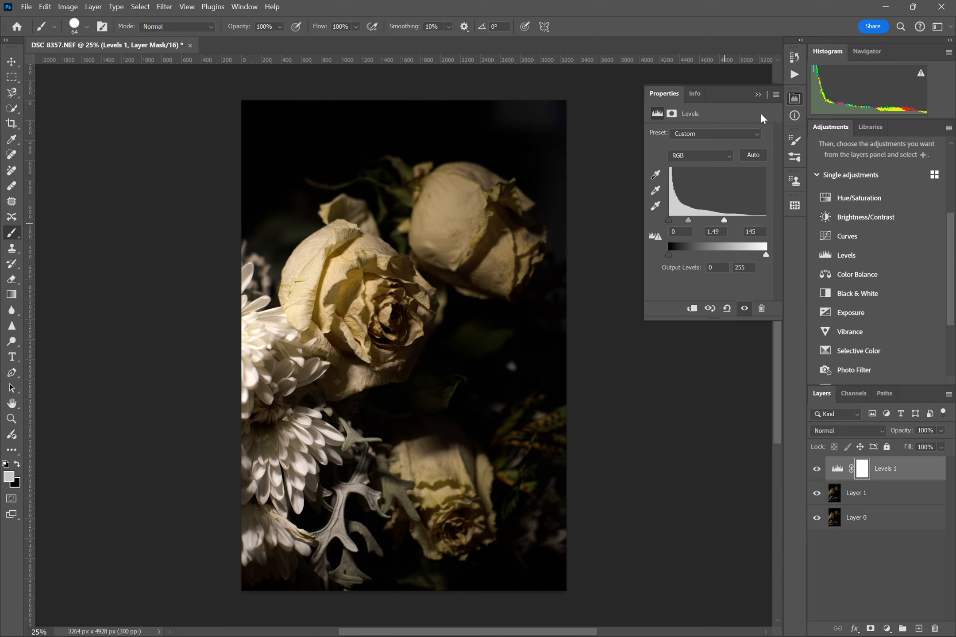
left_click(757, 95)
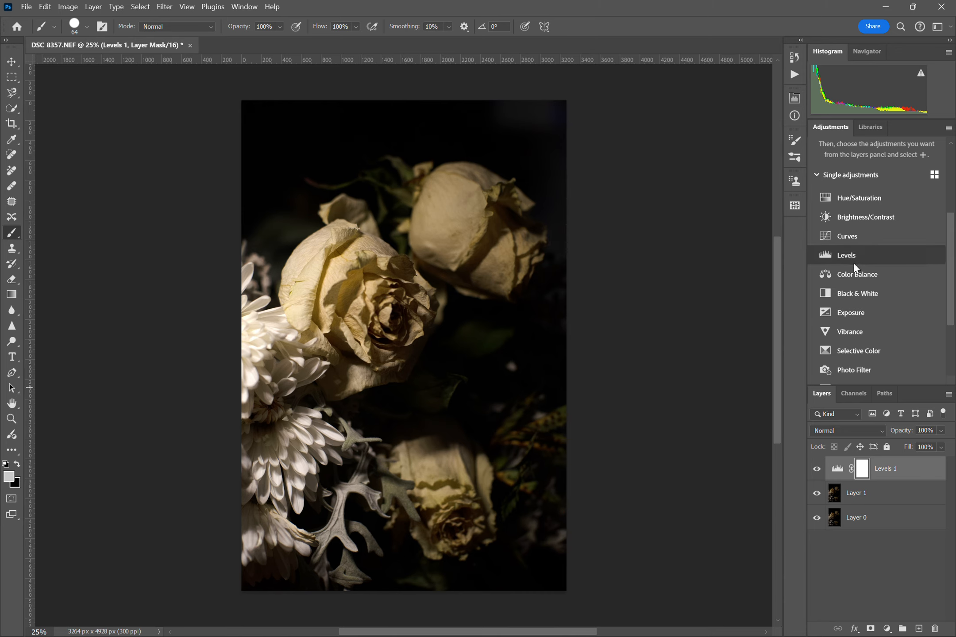
Add a Selective Color adjustment layer above Levels 1 and target the Yellows range
left_click(855, 351)
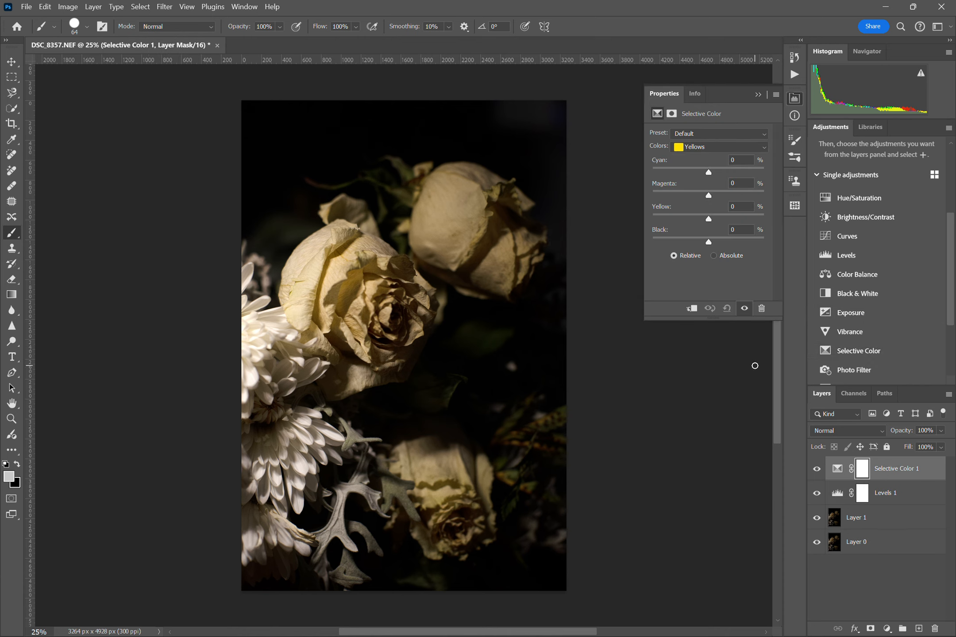
left_click(694, 149)
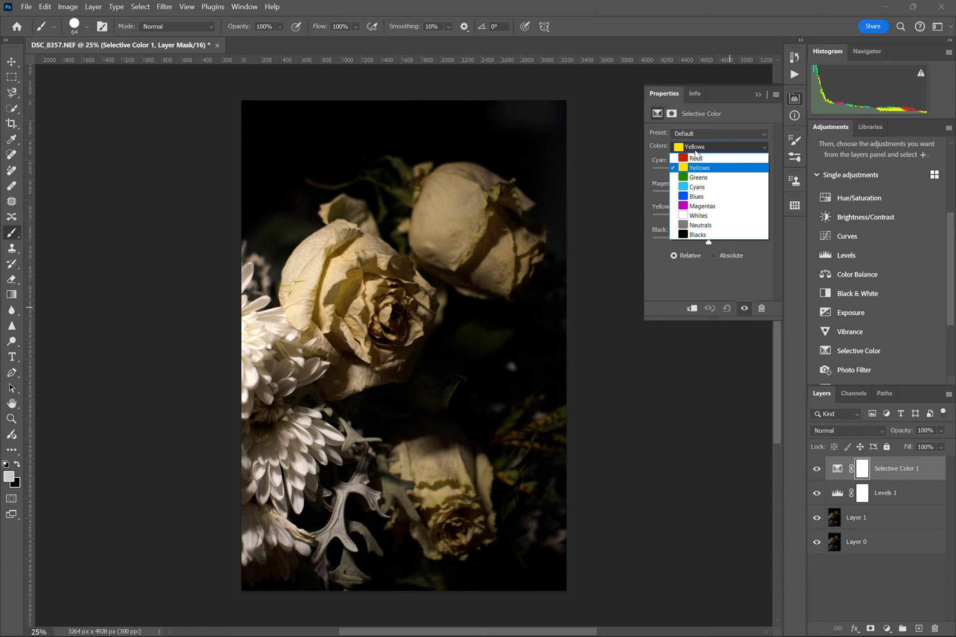
left_click(695, 157)
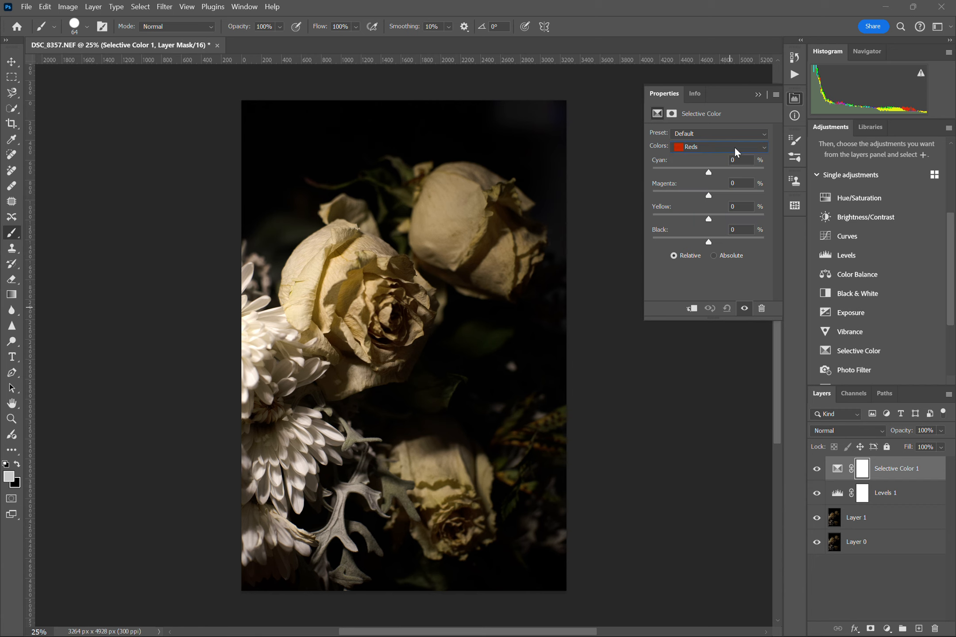
left_click(734, 147)
left_click(714, 167)
Test both extremes of the black amount in the Yellows range and set it to +4%
left_click_drag(709, 242, 710, 276)
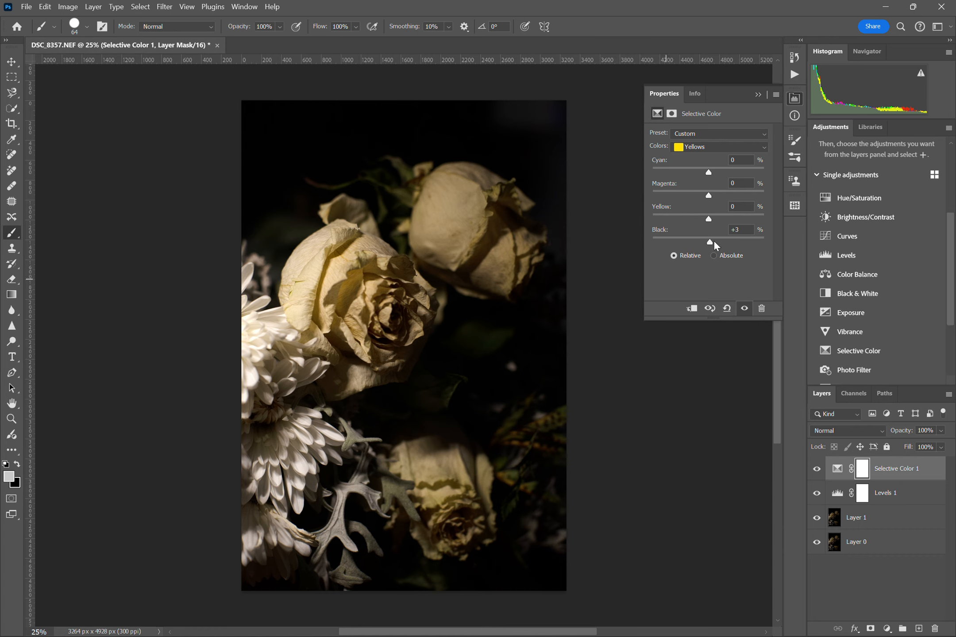
mouse_move(710, 243)
left_mouse_down()
mouse_move(739, 237)
mouse_move(693, 251)
left_mouse_up()
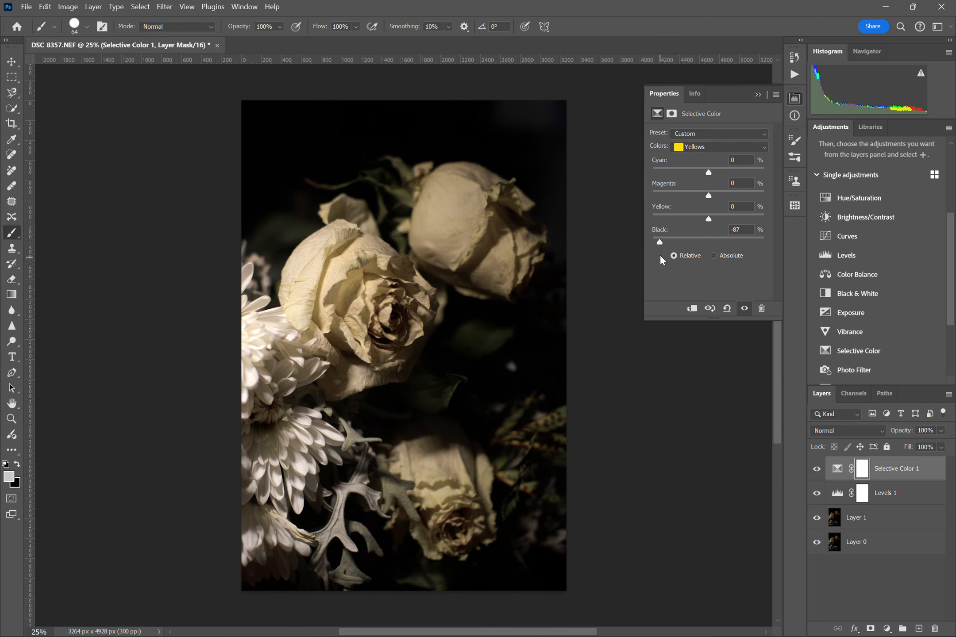
left_click_drag(660, 242, 640, 243)
left_click(654, 242)
left_click_drag(656, 247, 800, 272)
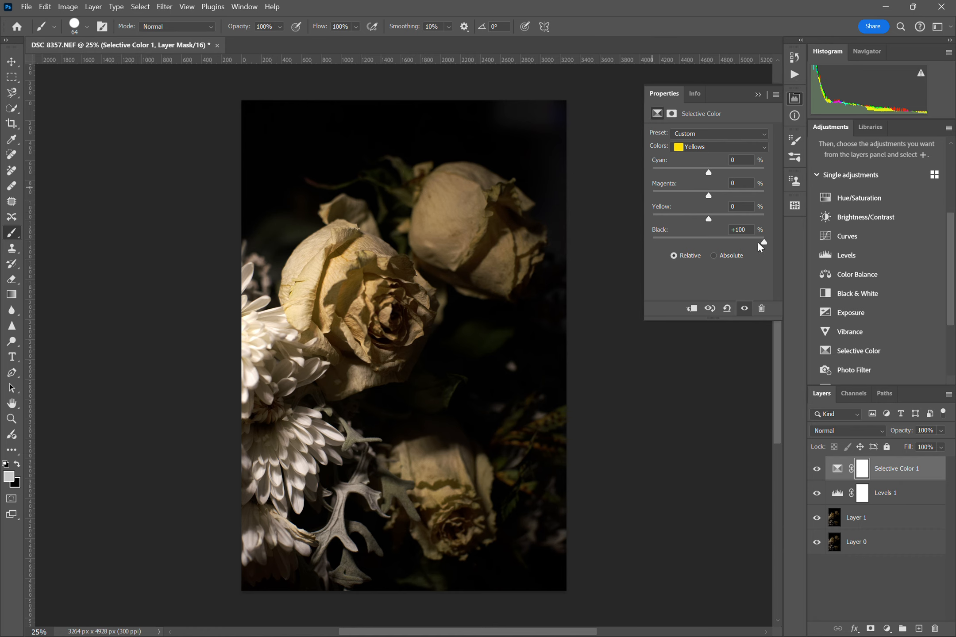
left_click_drag(762, 240, 711, 253)
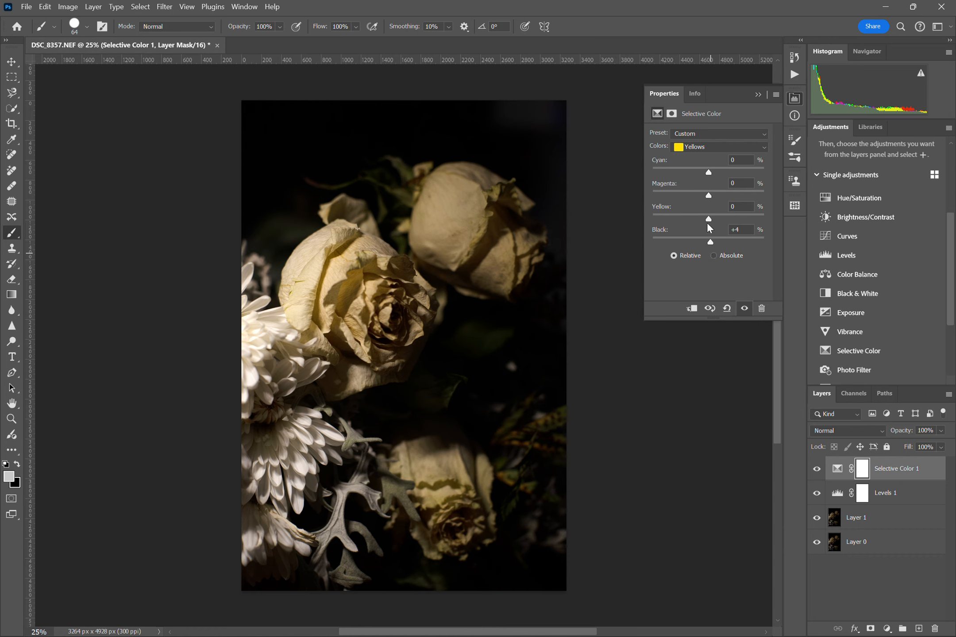
Set the Yellows range to +100% yellow, -100% magenta and -100% cyan after testing the yellow amount's extremes
left_click_drag(709, 220, 766, 228)
left_click_drag(763, 219, 646, 208)
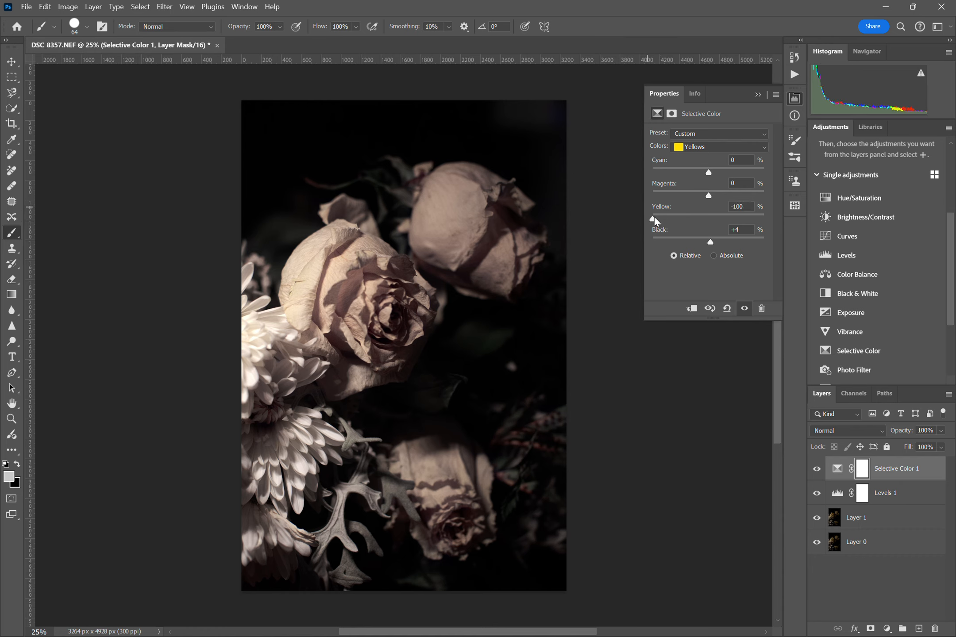
left_click_drag(653, 220, 767, 240)
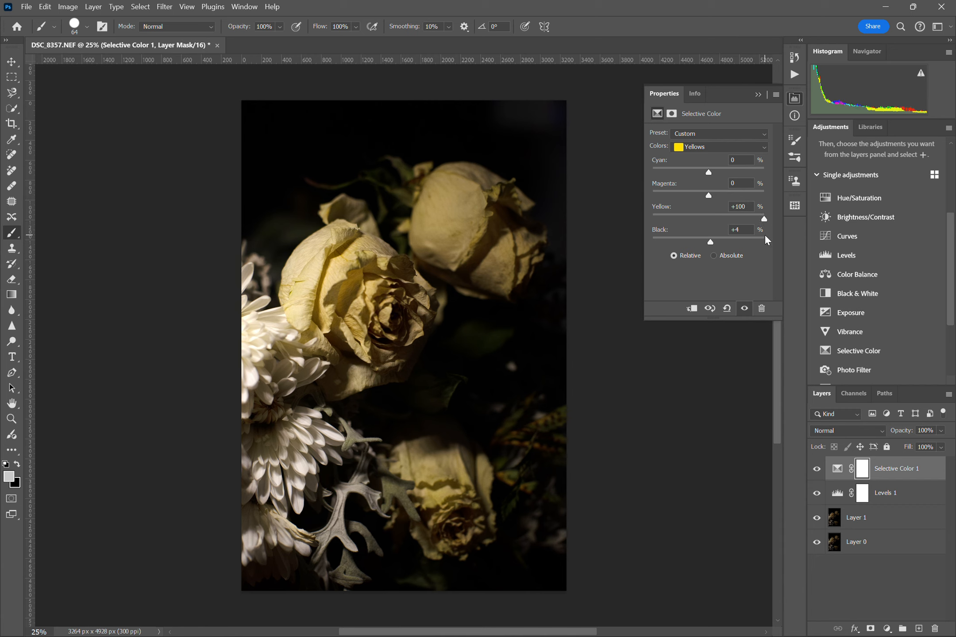
left_click_drag(746, 219, 770, 228)
left_click_drag(707, 193, 644, 192)
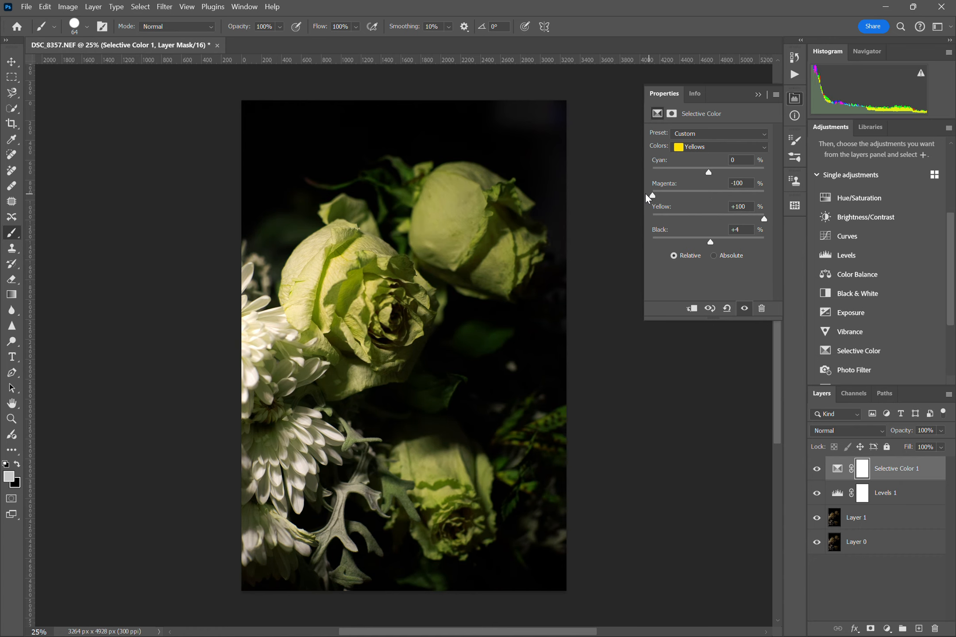
left_click_drag(709, 172, 620, 162)
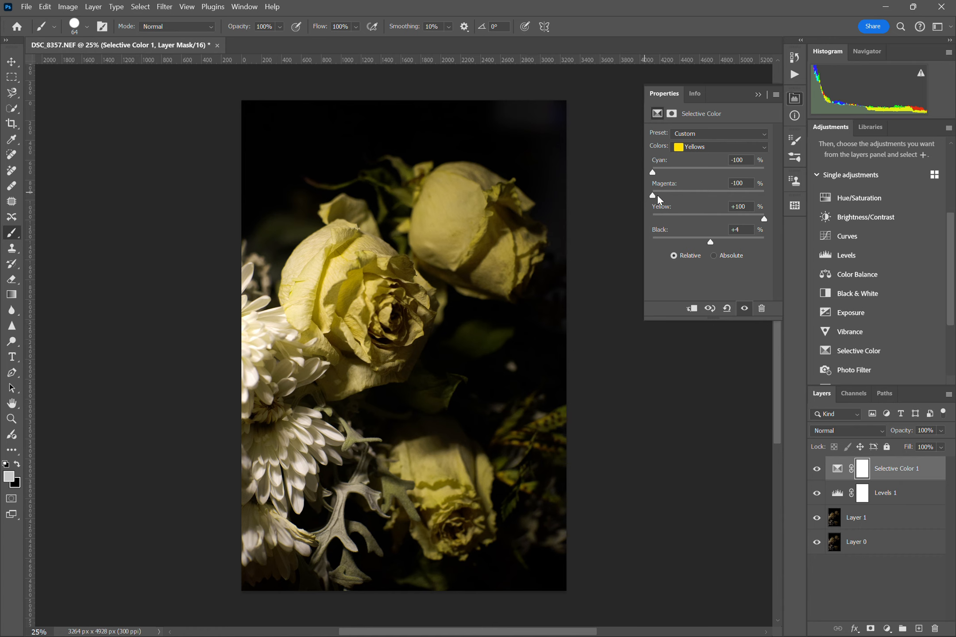
Refine the Yellows range by testing weaker magenta and cyan reductions, settling on magenta -74% and cyan -100%
left_click_drag(652, 197, 678, 212)
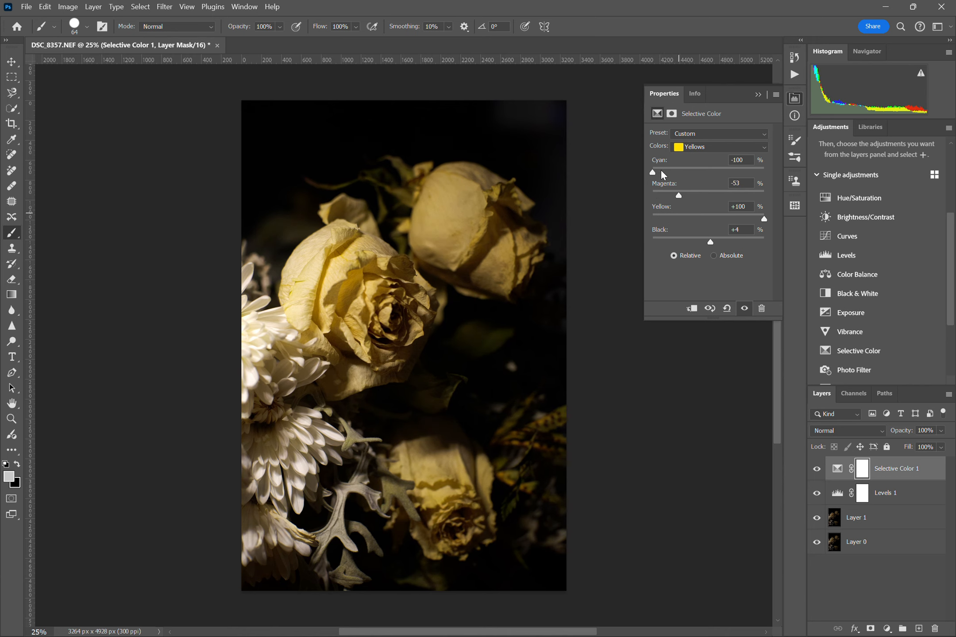
left_click_drag(679, 194, 701, 210)
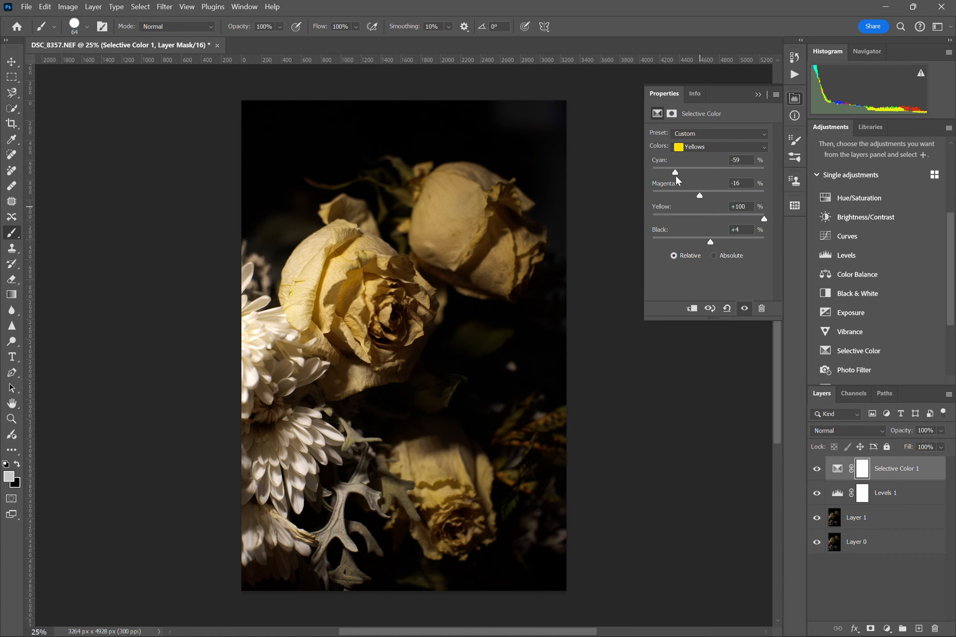
left_click_drag(674, 172, 688, 198)
left_click_drag(665, 172, 623, 202)
mouse_move(653, 167)
left_mouse_down()
mouse_move(675, 182)
mouse_move(673, 171)
mouse_move(654, 171)
mouse_move(667, 192)
mouse_move(654, 174)
mouse_move(663, 173)
left_mouse_up()
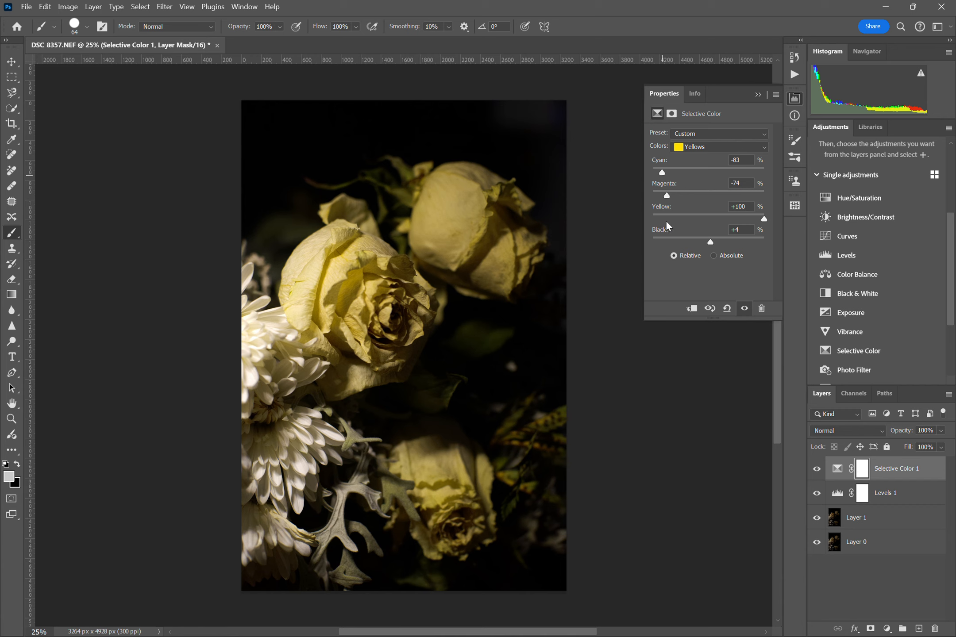
left_click_drag(656, 170, 634, 176)
Adjust the Greens range by raising cyan and yellow fully and lowering magenta to its minimum
left_click(720, 143)
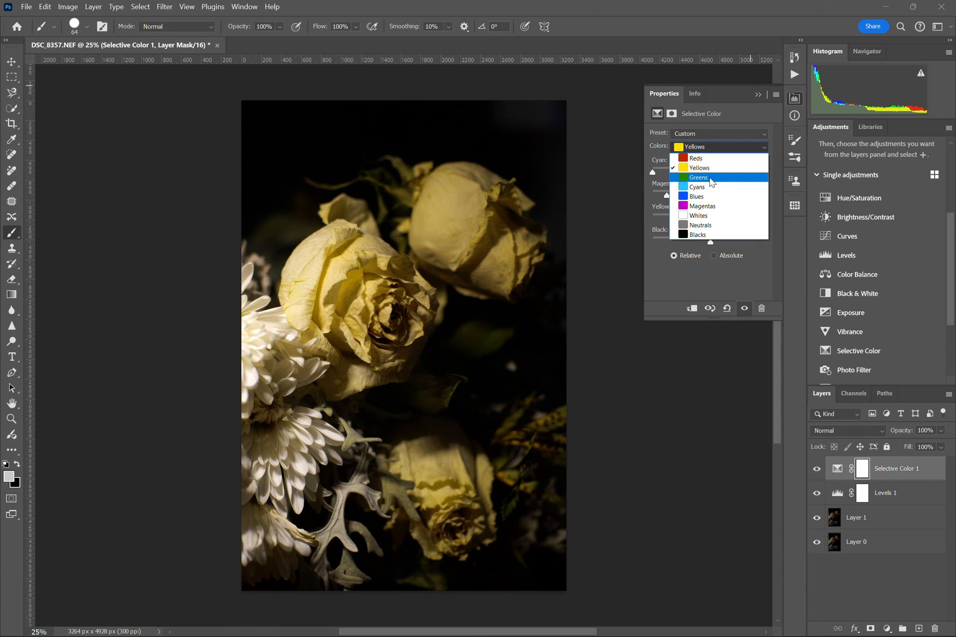
left_click(712, 182)
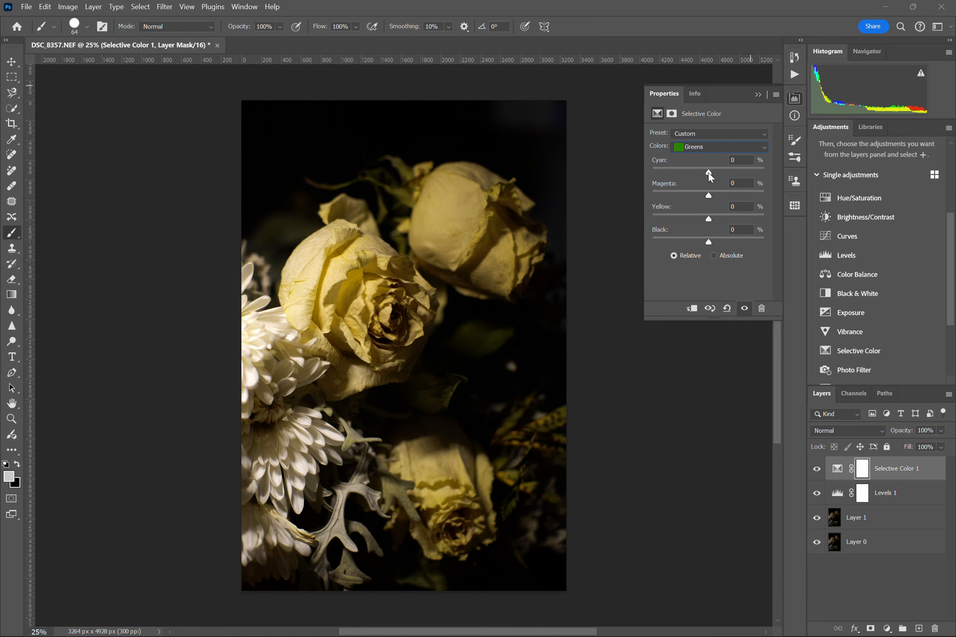
left_click_drag(709, 174, 768, 180)
left_click_drag(710, 216, 780, 224)
left_click_drag(708, 196, 649, 187)
Set the Neutrals range to cyan -11%, magenta -4%, yellow -2% and black -14%
left_click(701, 148)
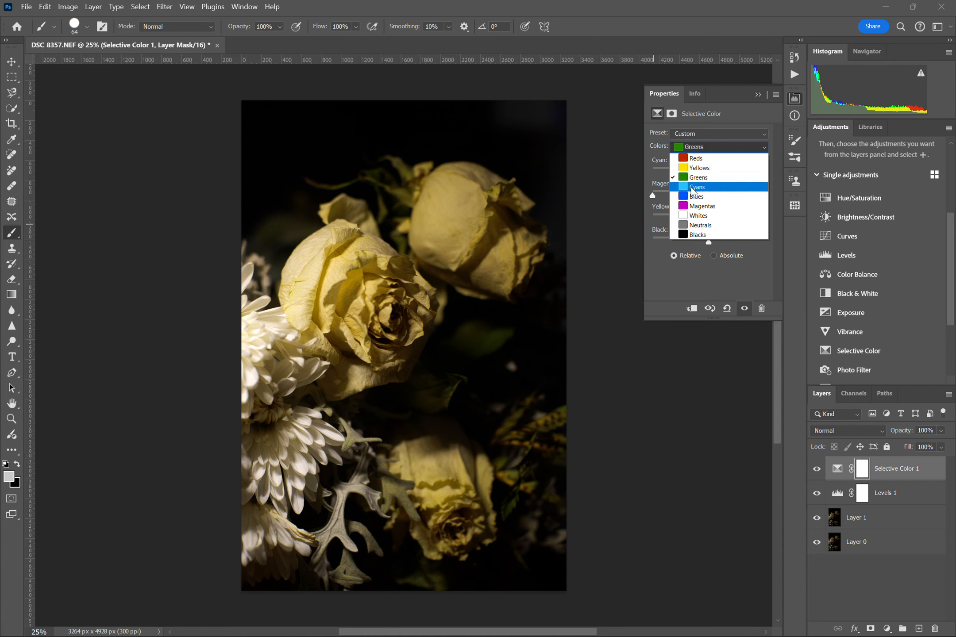
left_click(686, 225)
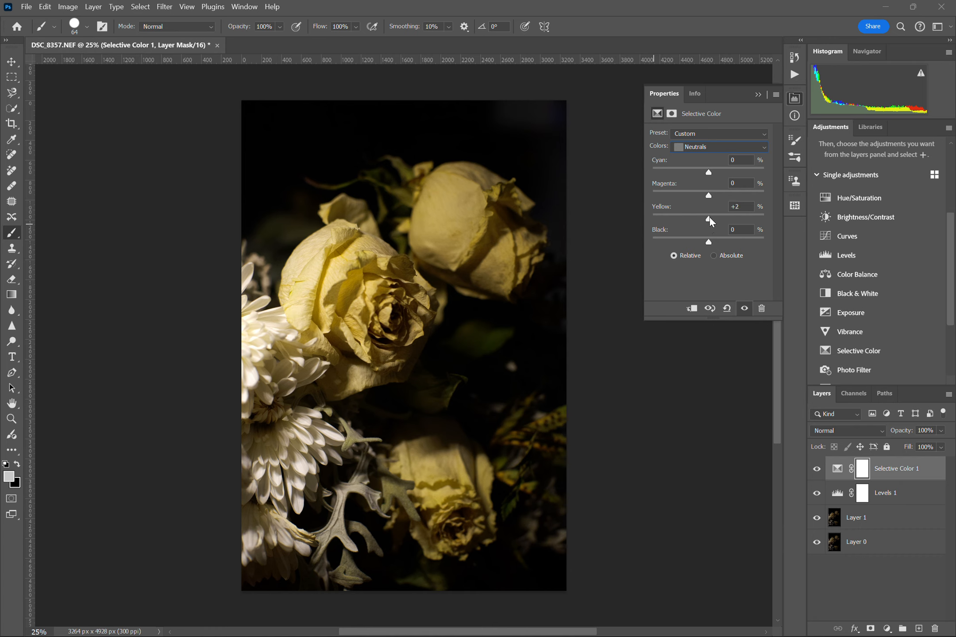
mouse_move(709, 218)
left_mouse_down()
mouse_move(760, 240)
mouse_move(688, 228)
mouse_move(708, 230)
mouse_move(734, 202)
mouse_move(782, 208)
mouse_move(685, 199)
mouse_move(711, 199)
mouse_move(704, 202)
mouse_move(734, 176)
mouse_move(654, 176)
mouse_move(708, 214)
mouse_move(731, 264)
mouse_move(702, 271)
mouse_move(728, 254)
mouse_move(760, 294)
mouse_move(728, 312)
mouse_move(644, 311)
mouse_move(677, 303)
mouse_move(719, 338)
mouse_move(700, 336)
left_mouse_up()
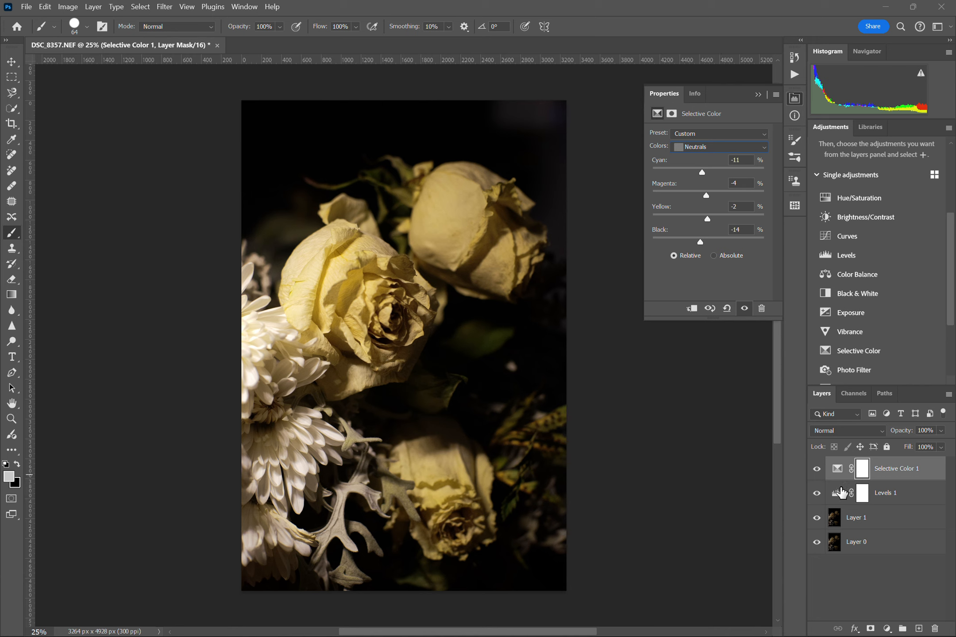
Compare the photo with and without the Selective Color 1 adjustment, and do the same for Levels 1, leaving both layers visible
left_click(817, 470)
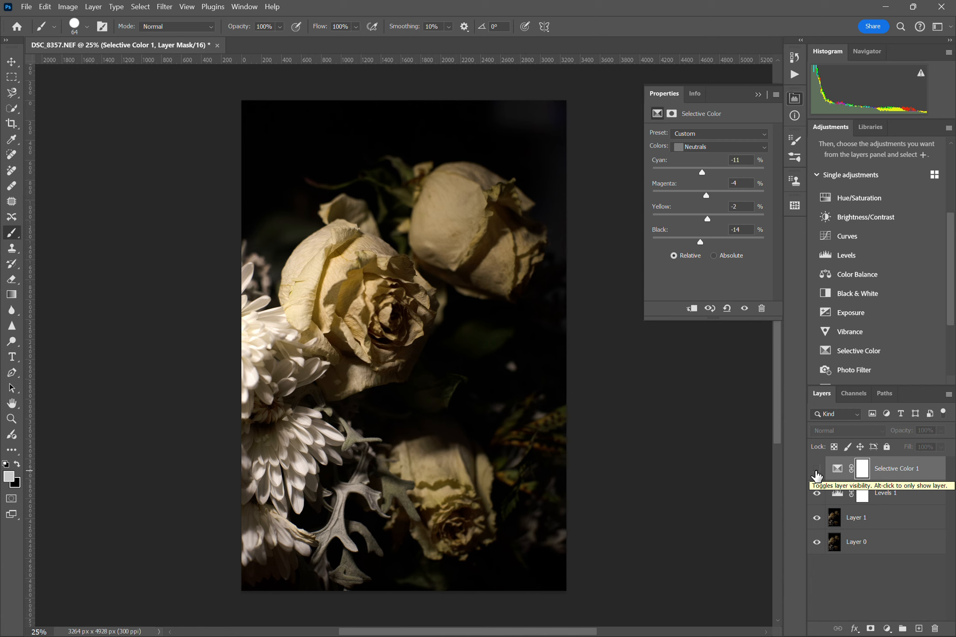
left_click(817, 471)
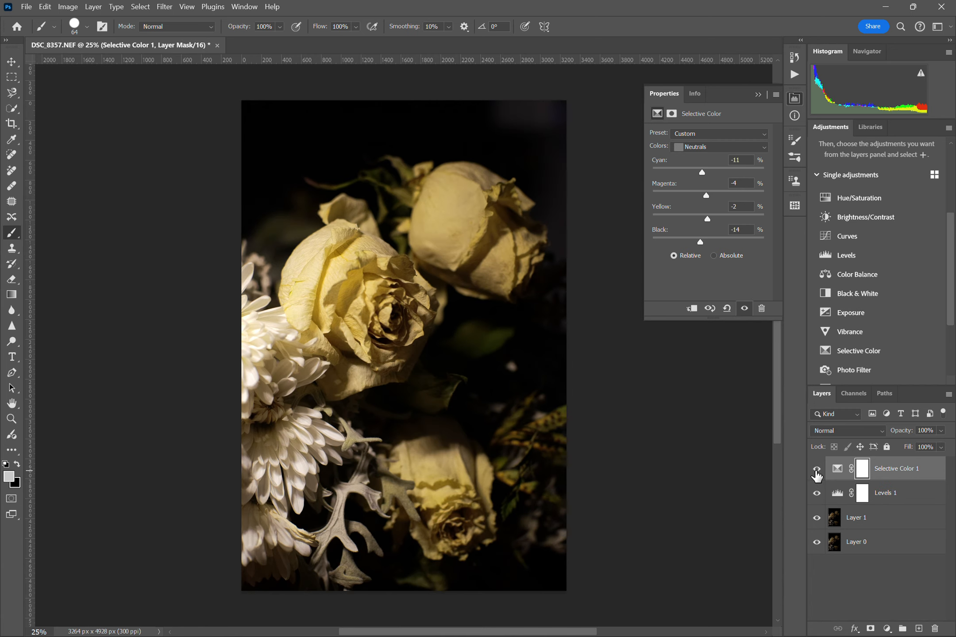
left_click(817, 471)
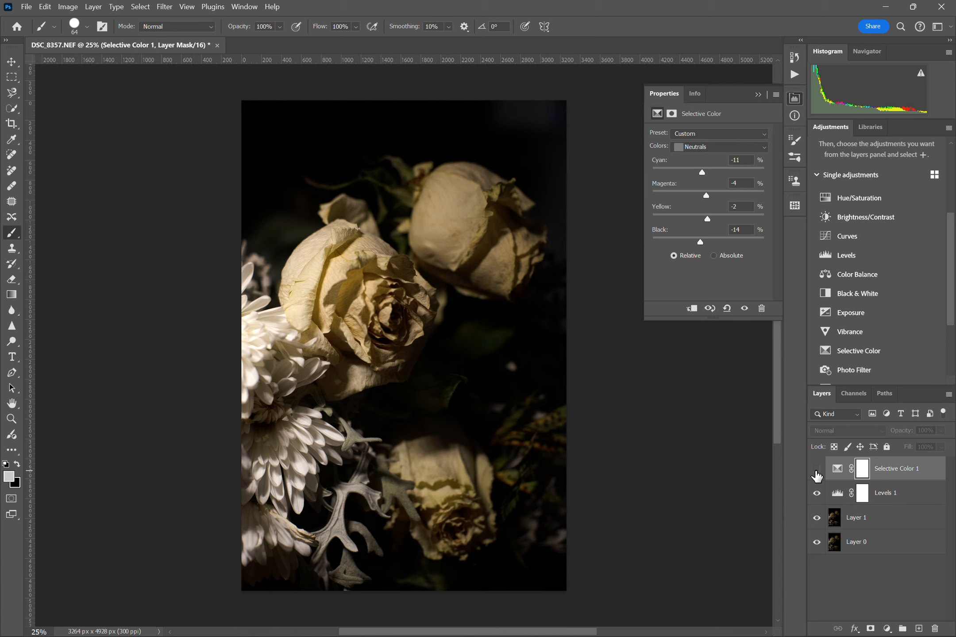
left_click(817, 470)
left_click(816, 470)
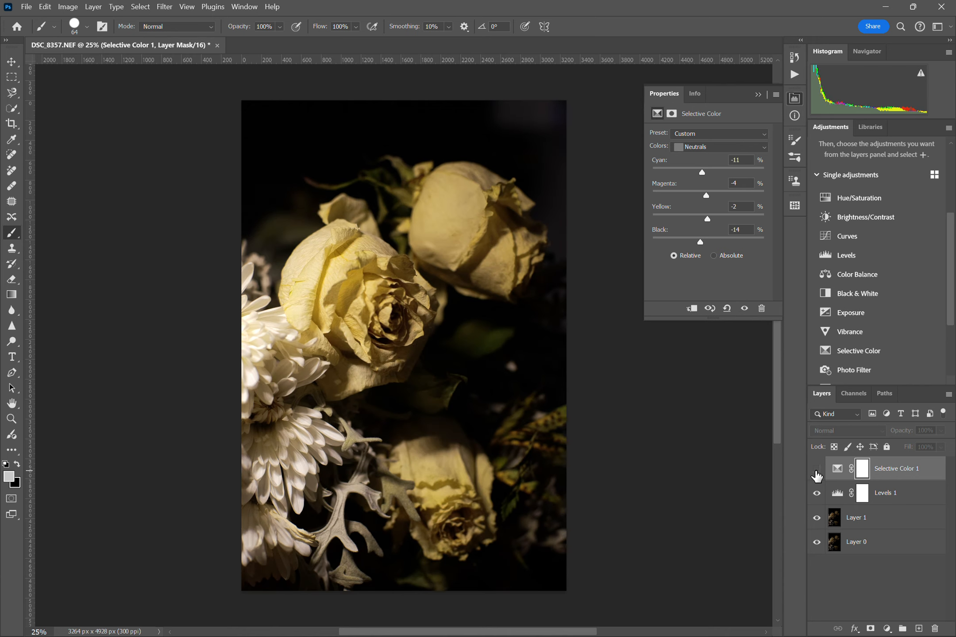
left_click(816, 470)
left_click(816, 470)
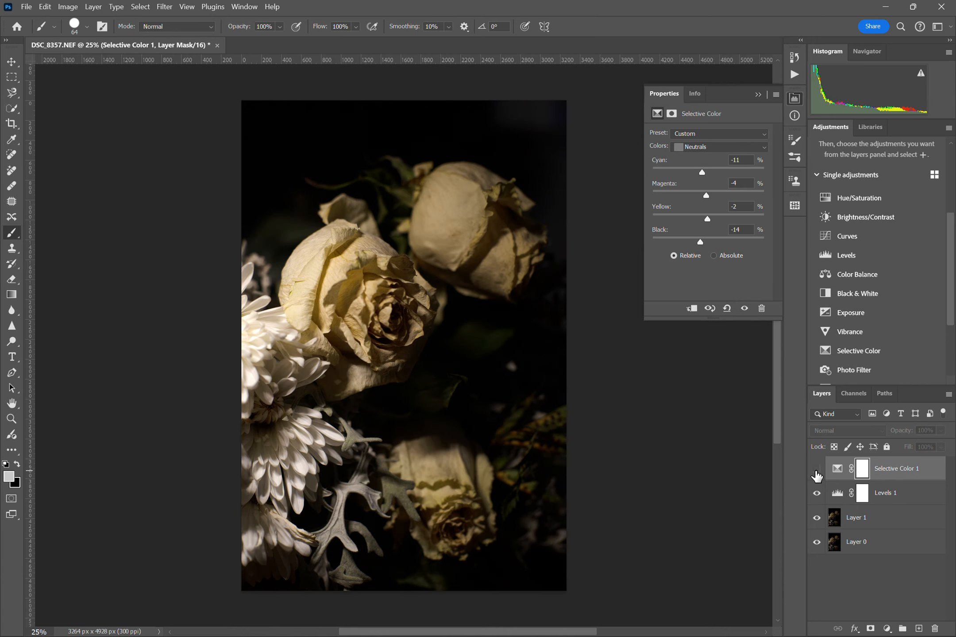
left_click(816, 470)
left_click(816, 470)
left_click(817, 470)
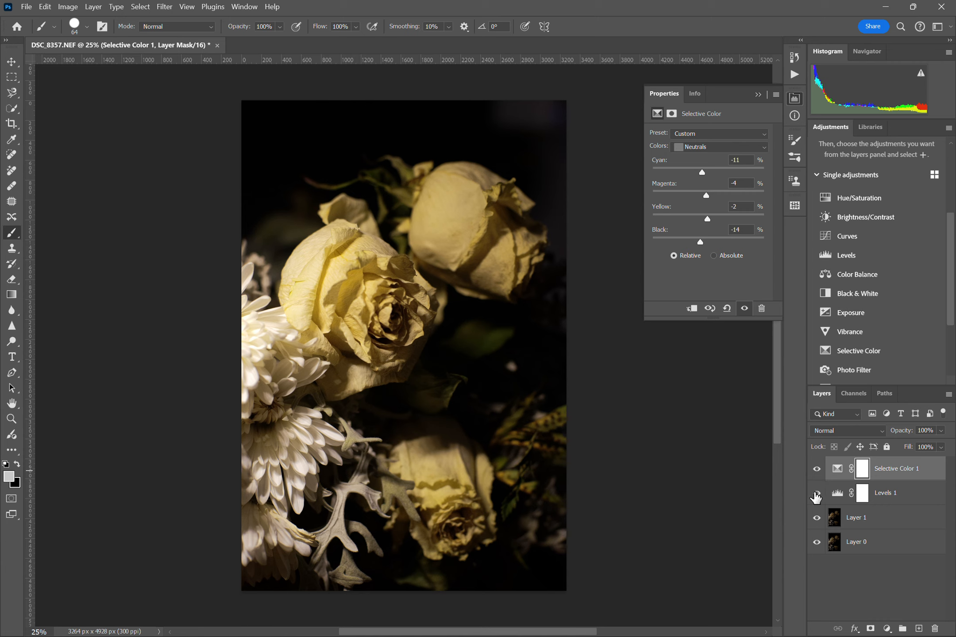
left_click(815, 493)
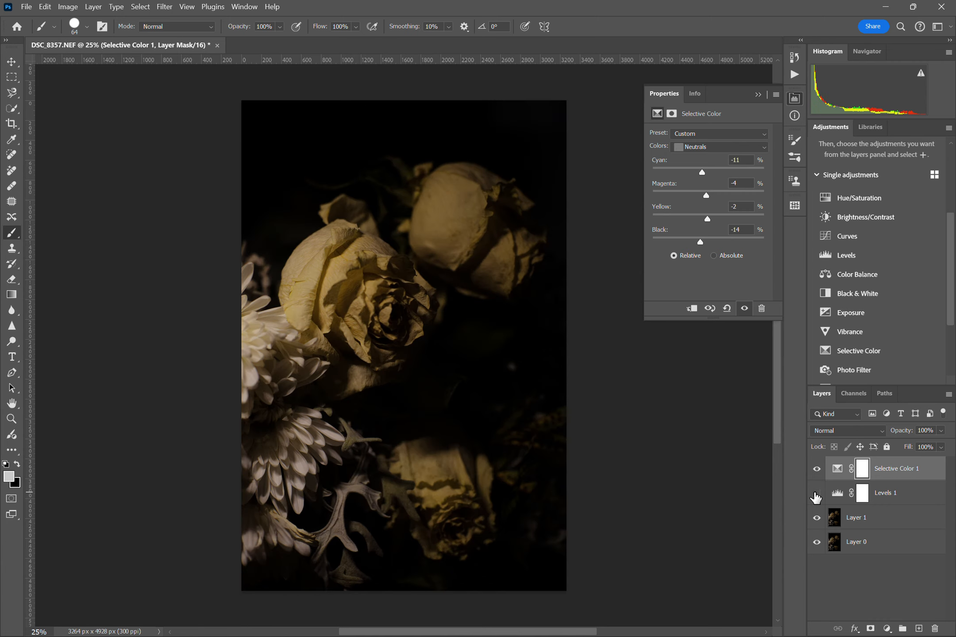
left_click(815, 494)
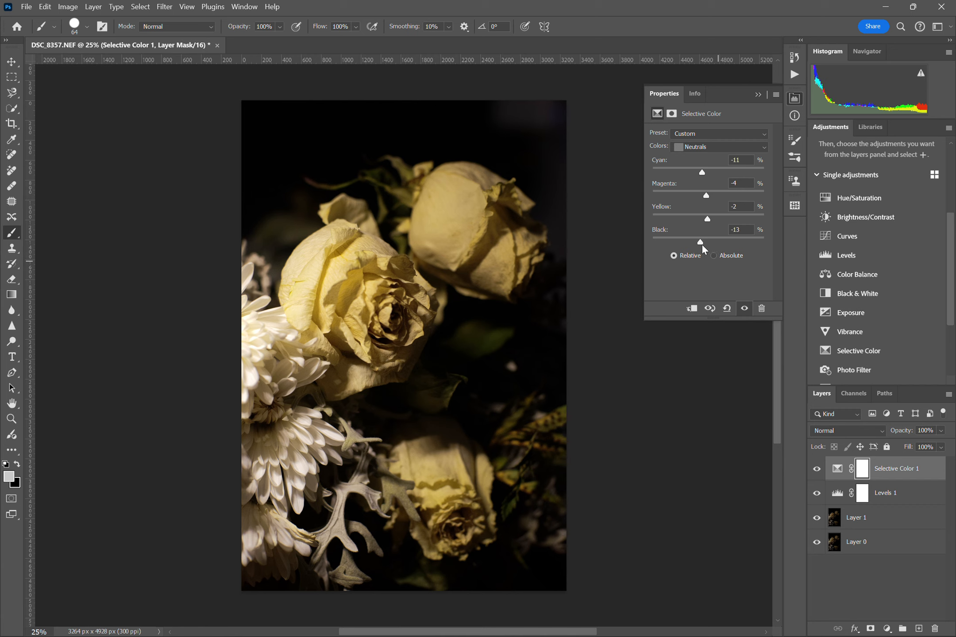
Set black to +4% in the Neutrals range, recheck the Selective Color 1 layer's before-and-after effect, and keep that layer visible and selected
left_click_drag(702, 246, 710, 246)
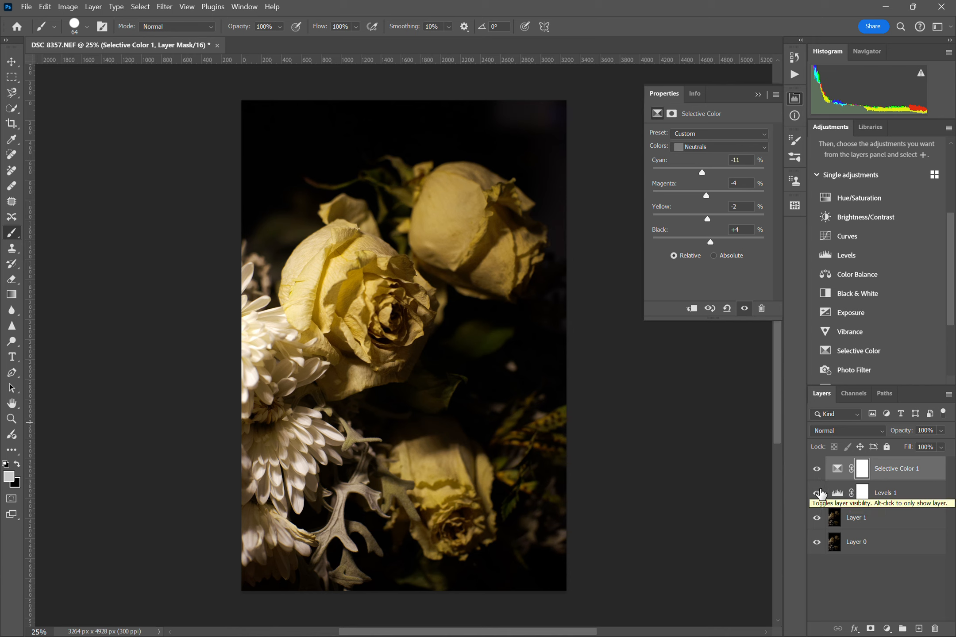
left_click(884, 495)
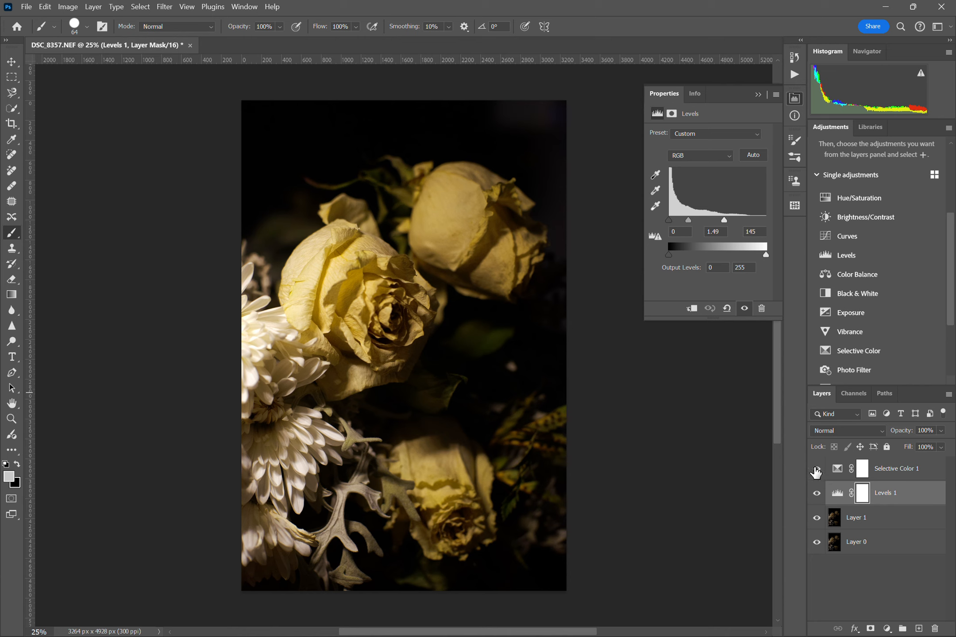
left_click(817, 469)
left_click(817, 470)
left_click(881, 472)
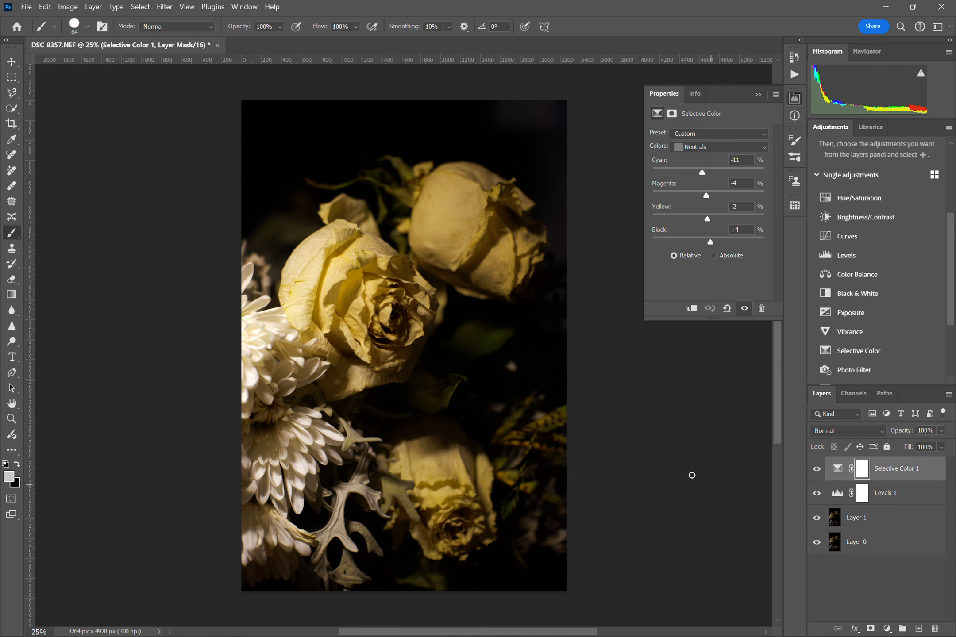